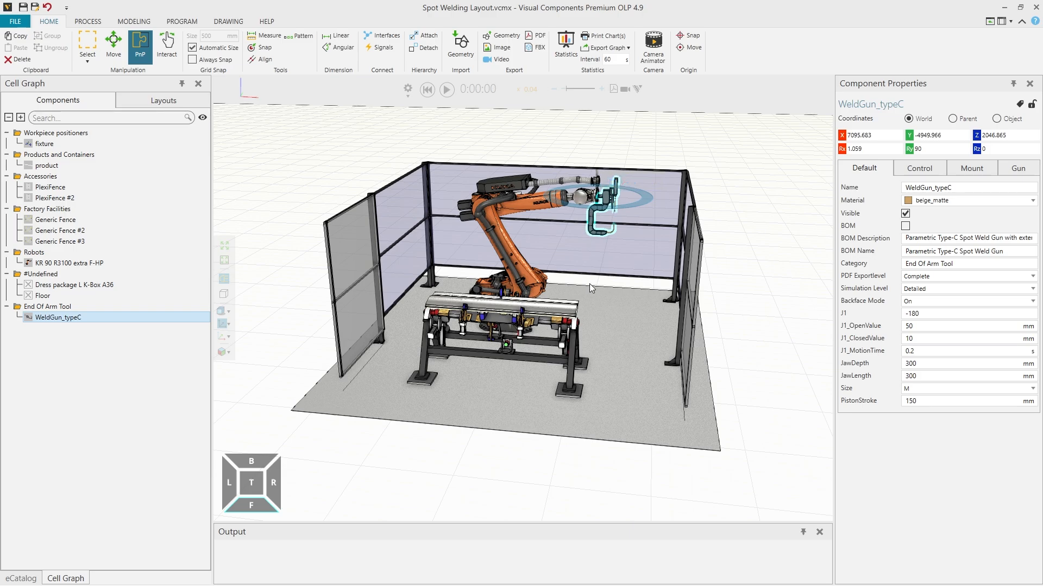
Inspect the product on the fixture and switch to robot programming for the KR 90 R3100 robot
click(545, 304)
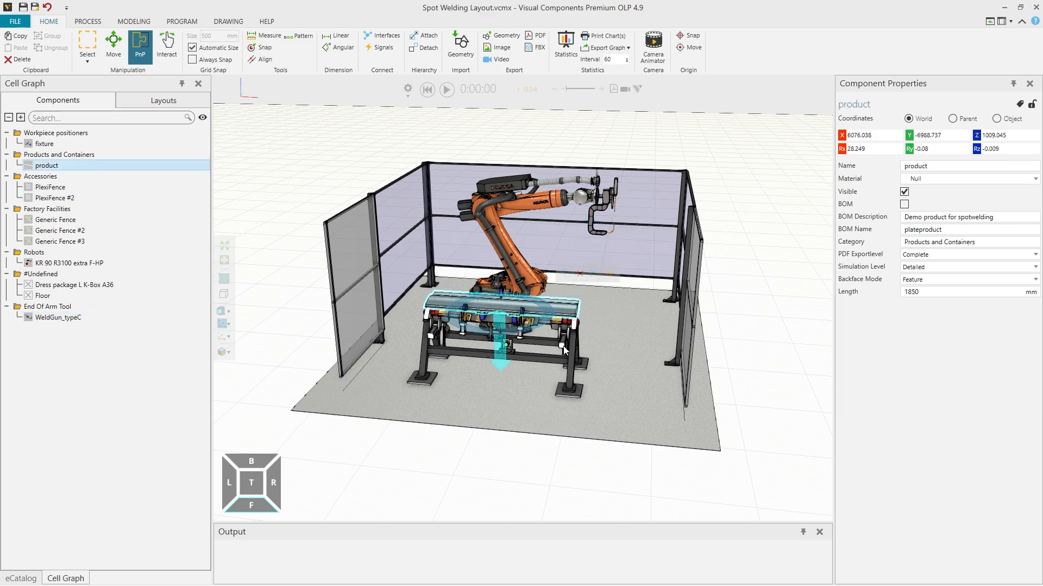
scroll(563, 347, up, 5)
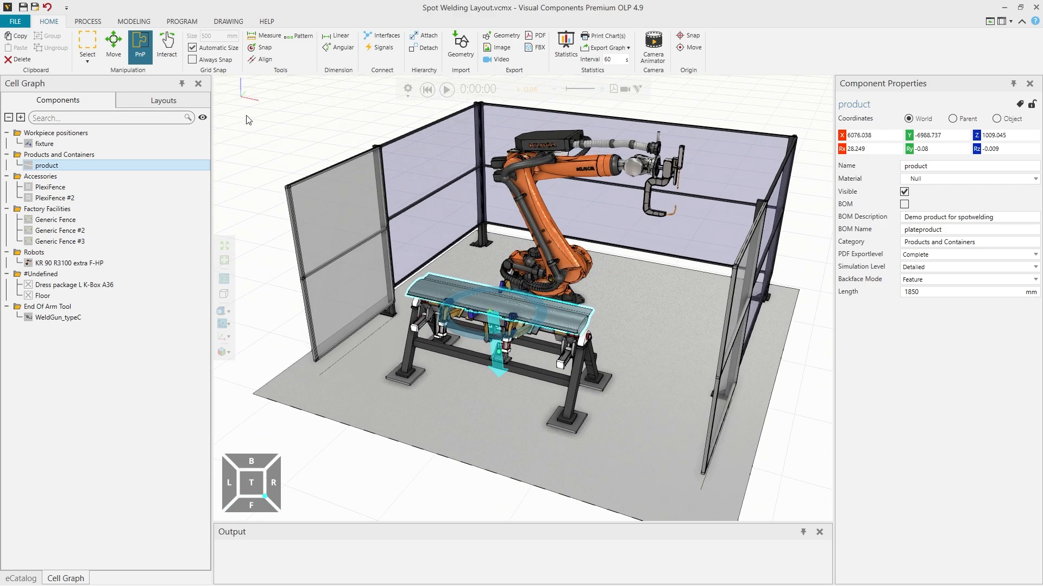
click(190, 23)
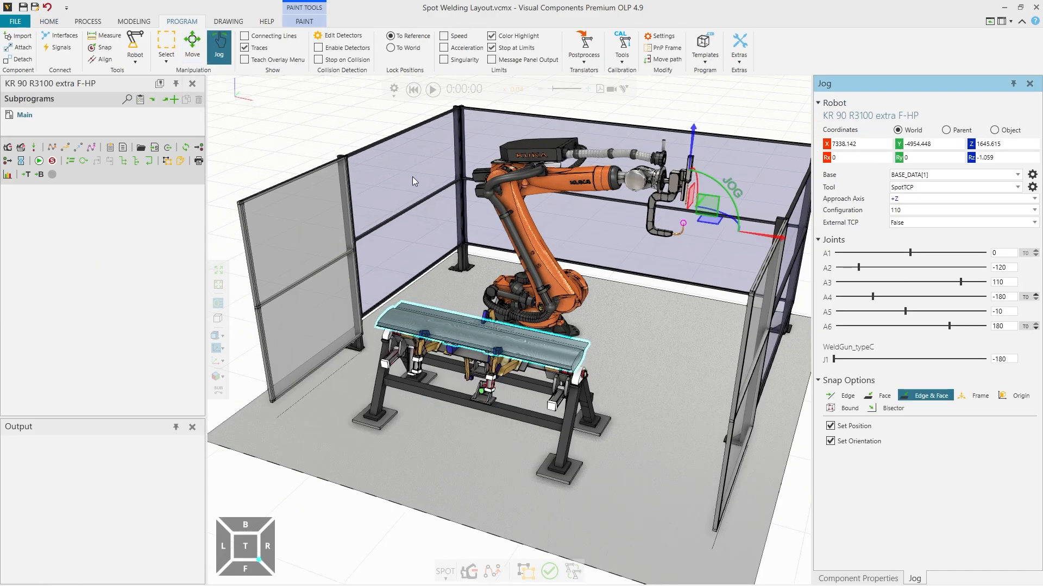
click(519, 202)
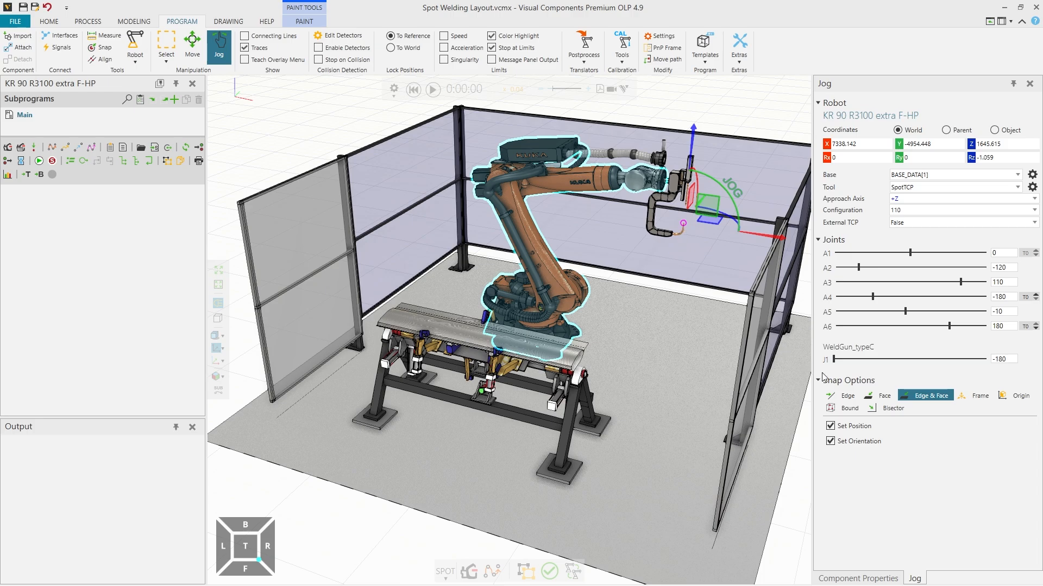
click(567, 373)
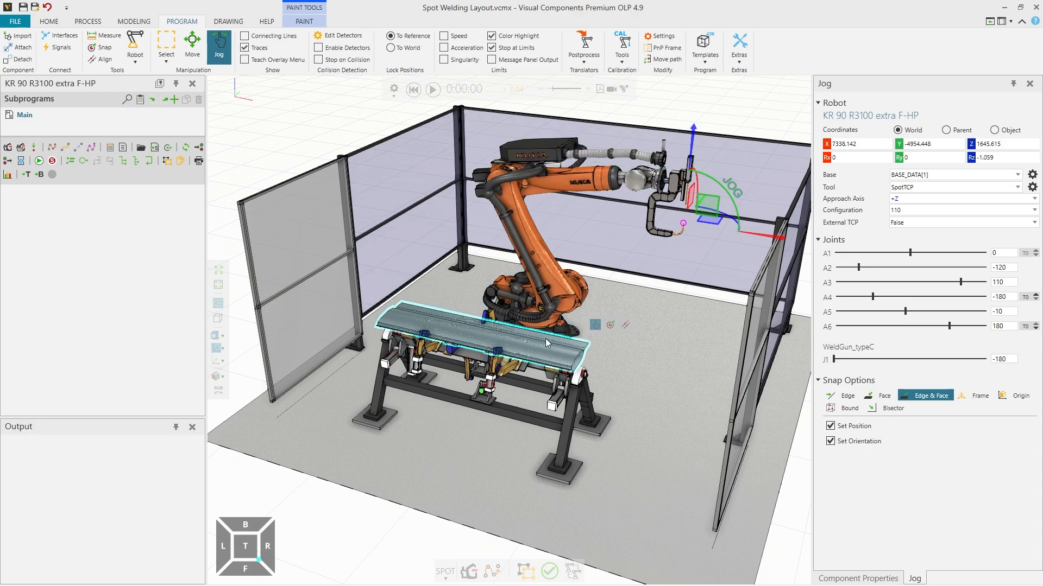
Add a spot weld statement to the Main program and place its weld point on the flange at the product's near end
click(470, 572)
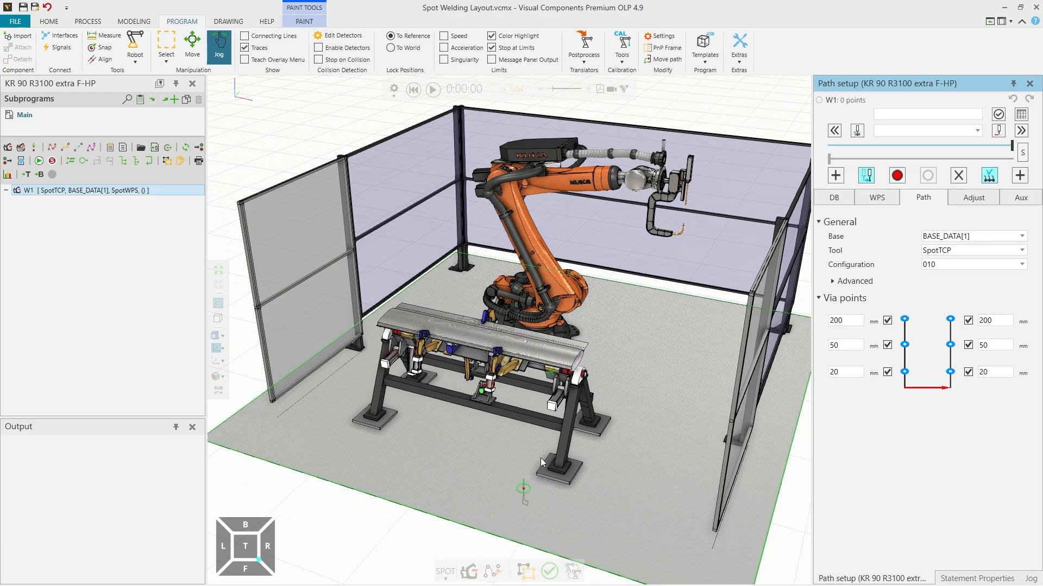
scroll(570, 346, up, 5)
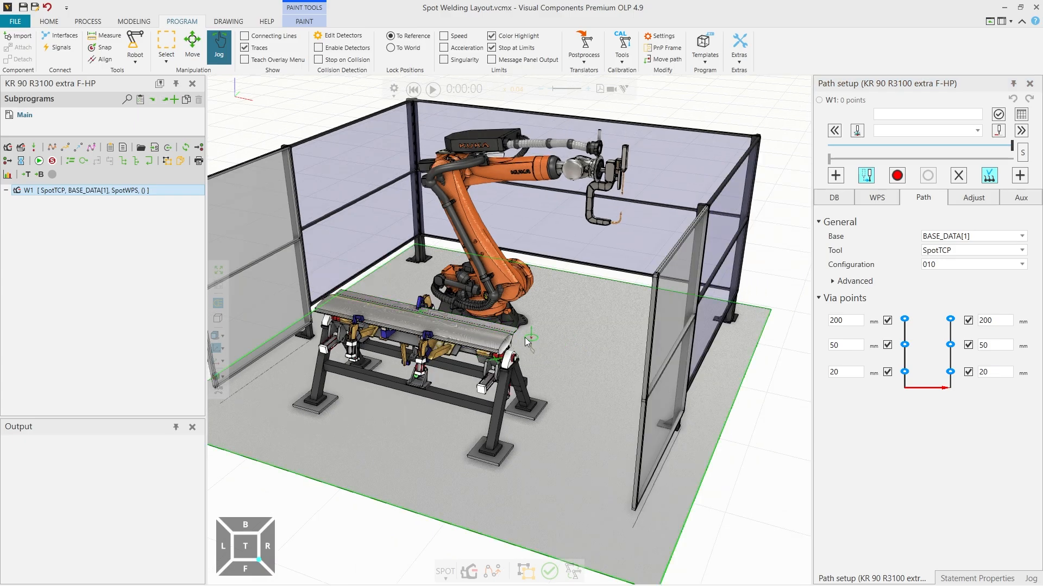
right_drag(498, 338, 458, 327)
scroll(471, 338, up, 2)
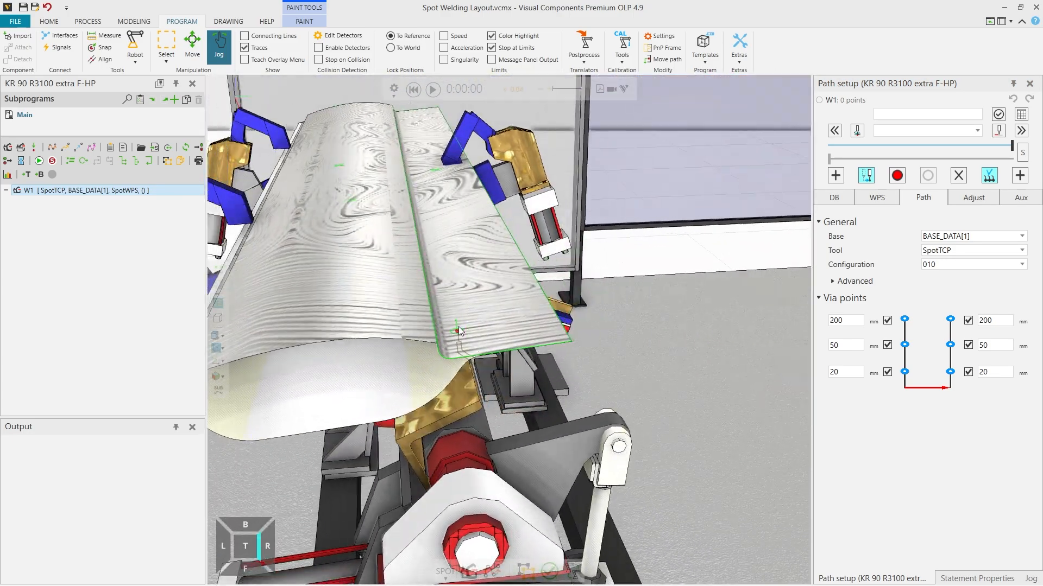
click(476, 325)
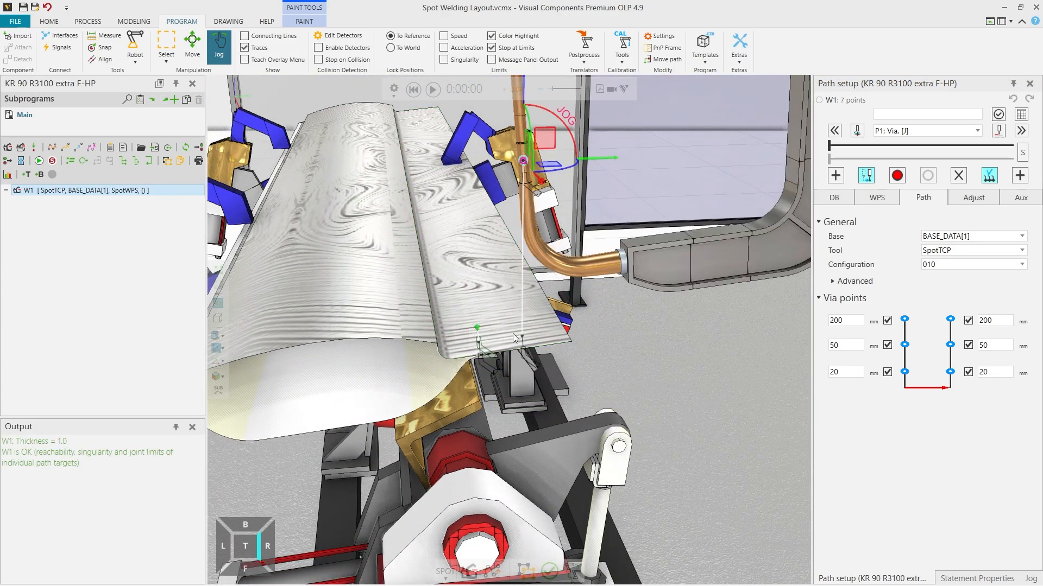
Step the weld gun through the spot weld's via, approach and near points to examine its motion around the product
right_drag(487, 321, 445, 299)
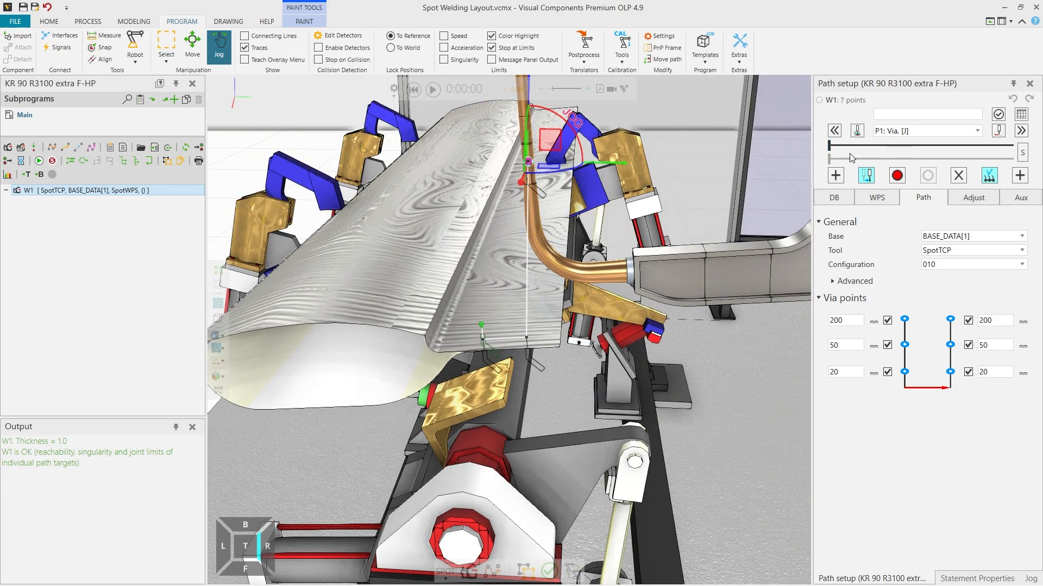
click(136, 191)
click(941, 84)
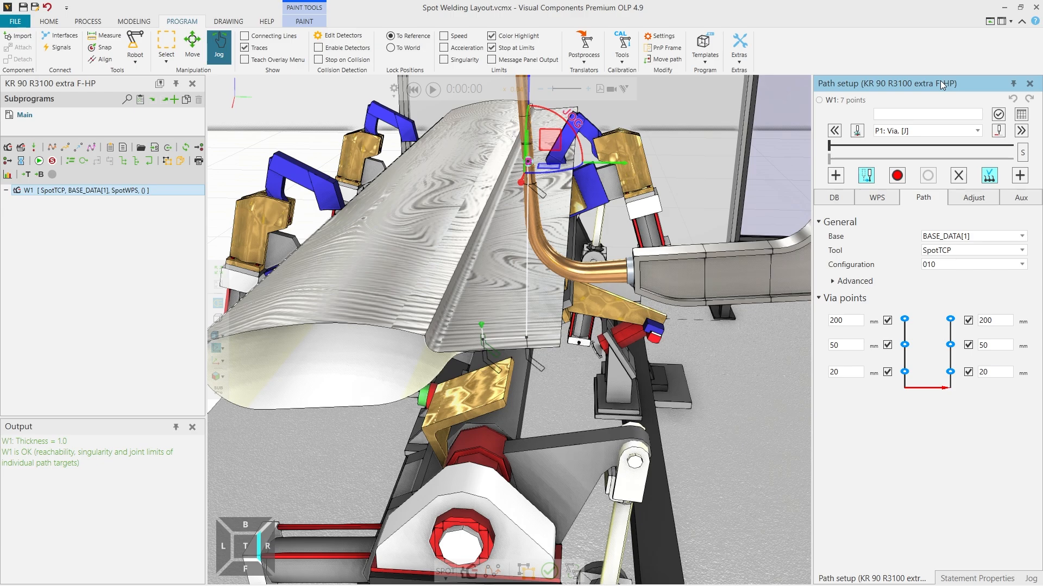
click(914, 151)
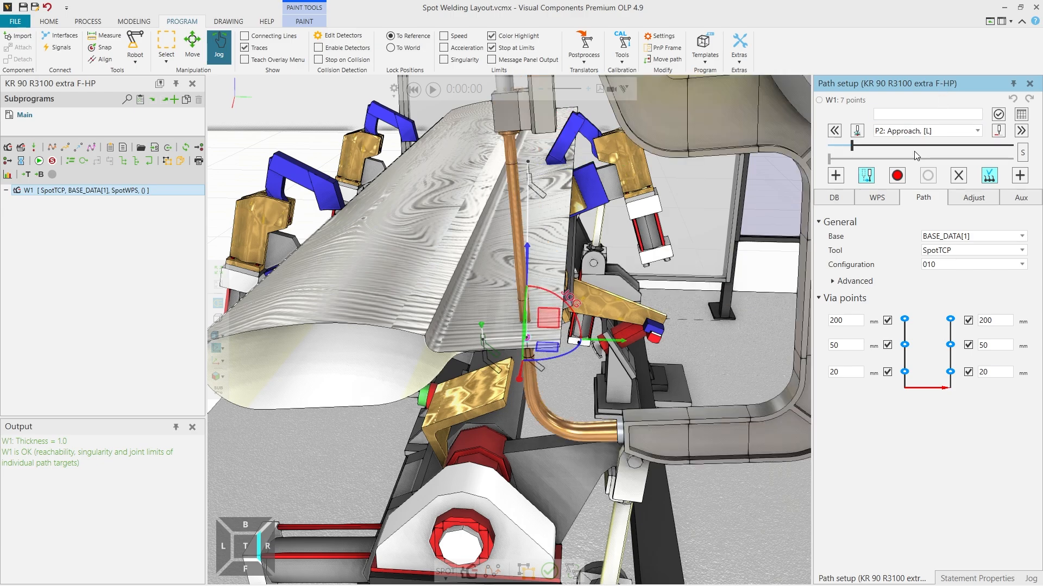
click(914, 151)
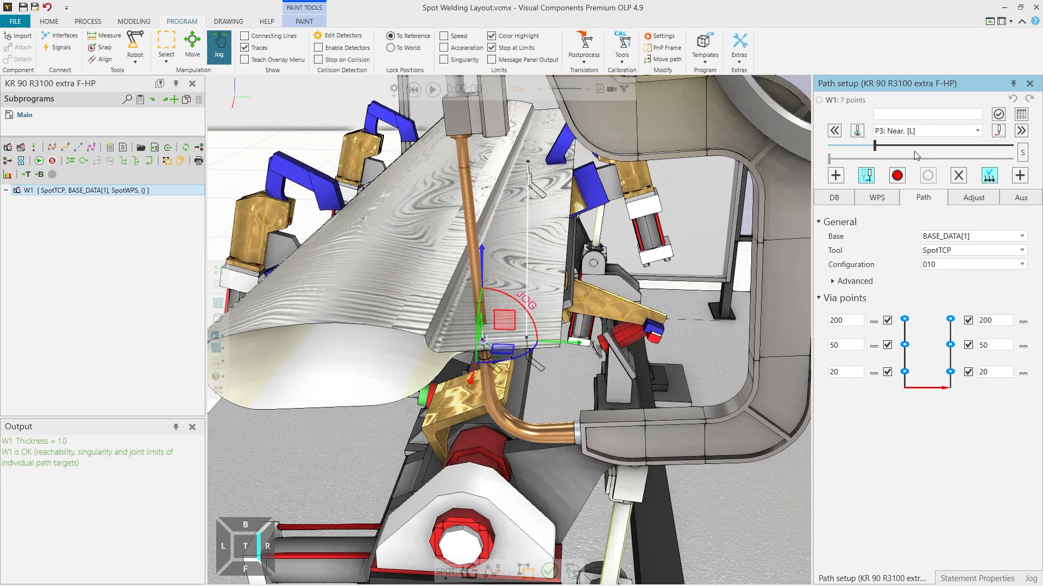
scroll(914, 151, up, 2)
scroll(913, 151, down, 2)
scroll(914, 151, up, 2)
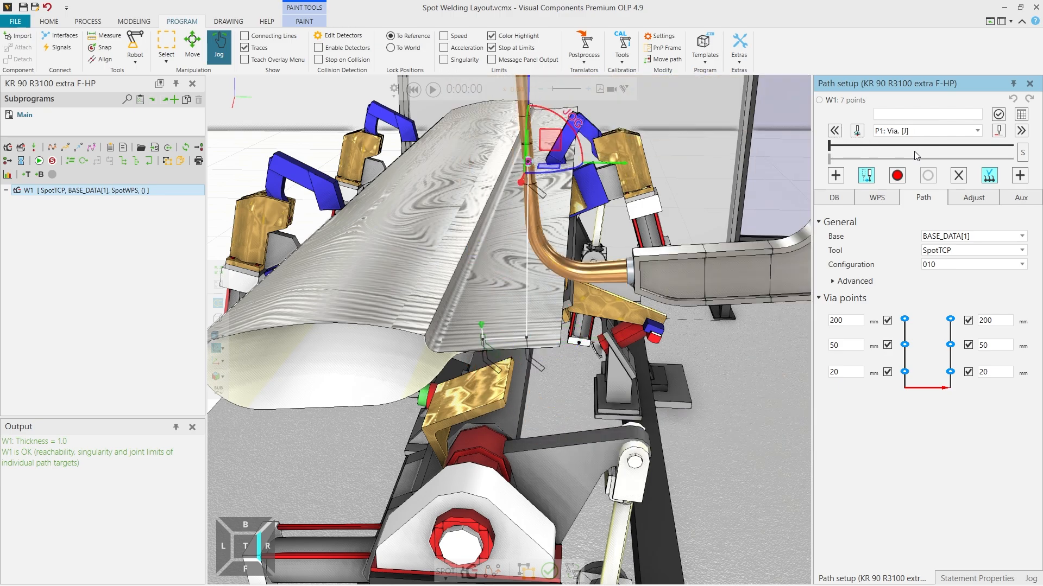
scroll(914, 151, down, 1)
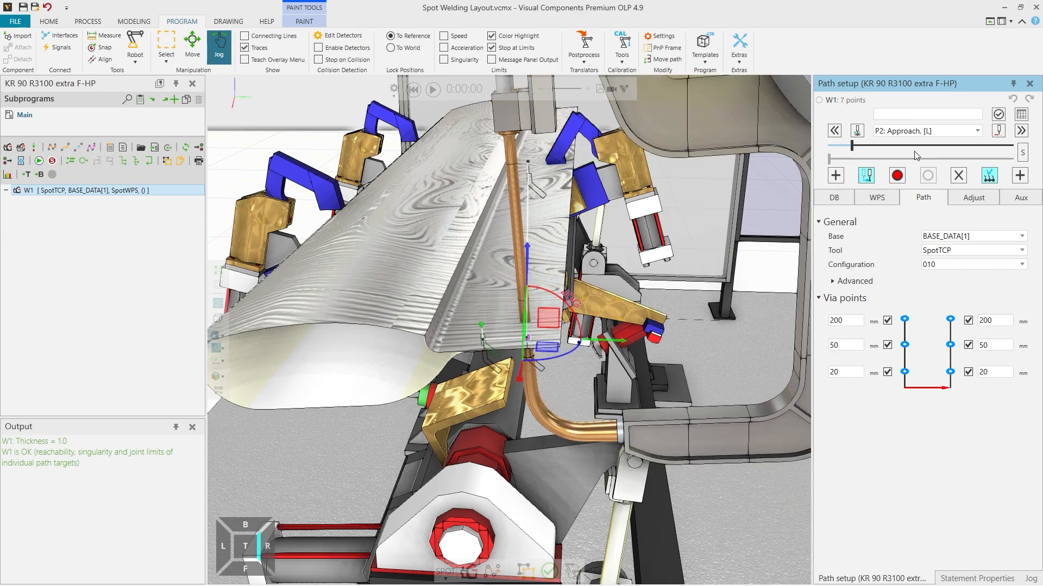
Enable the collision detectors and move the robot to the spot weld's start point P4
click(318, 48)
scroll(954, 155, down, 2)
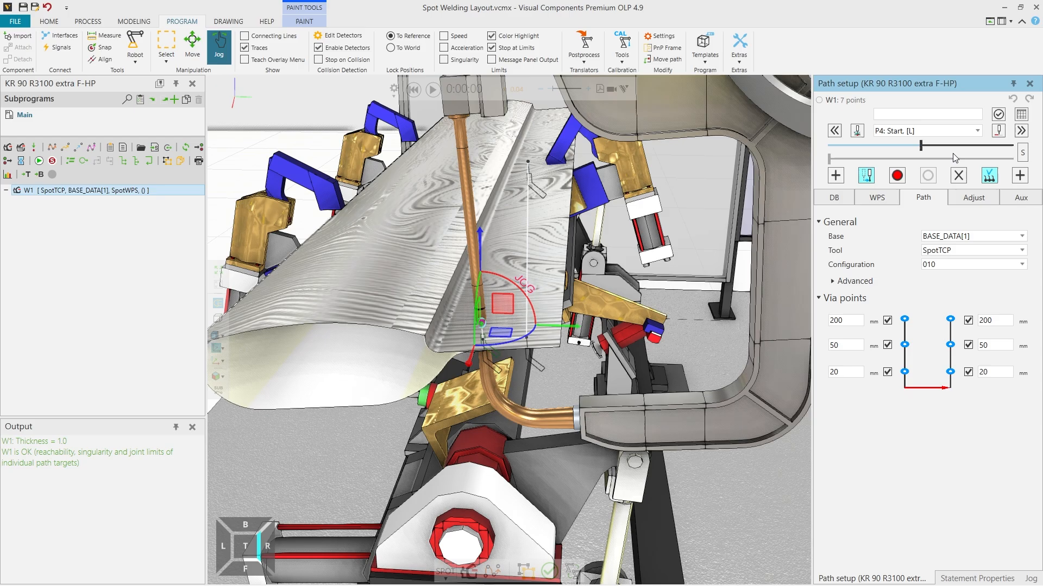
scroll(697, 237, down, 2)
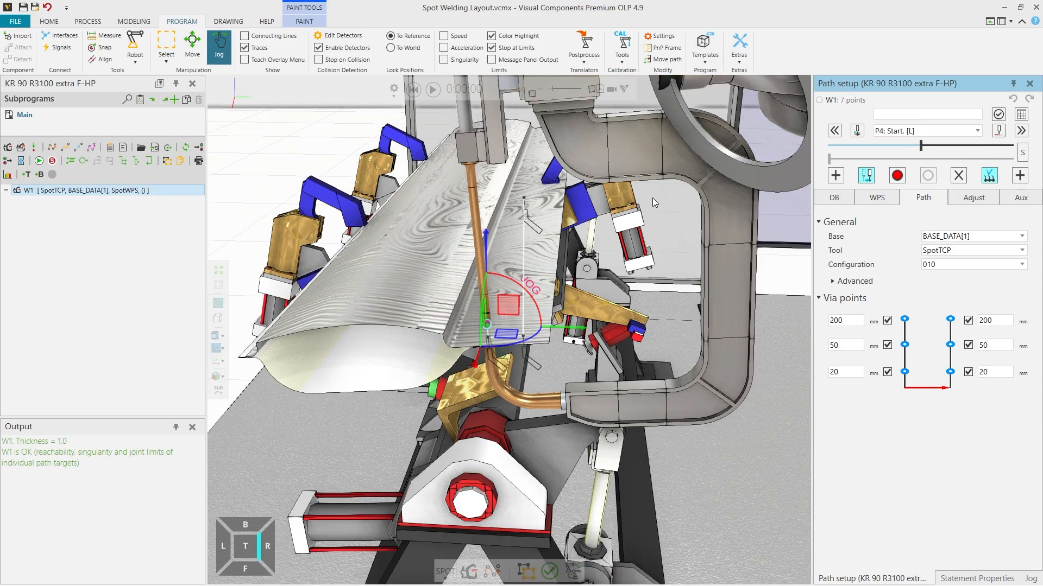
Jog the weld gun sideways away from the start point along the green axis
scroll(619, 209, up, 5)
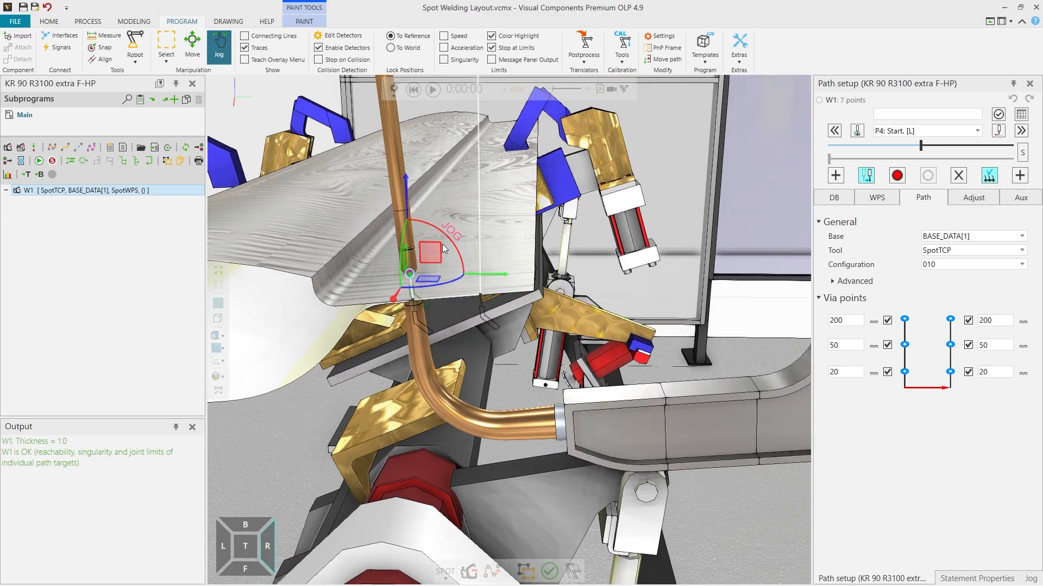
mouse_move(483, 273)
mouse_down()
mouse_move(327, 270)
mouse_move(503, 272)
mouse_up()
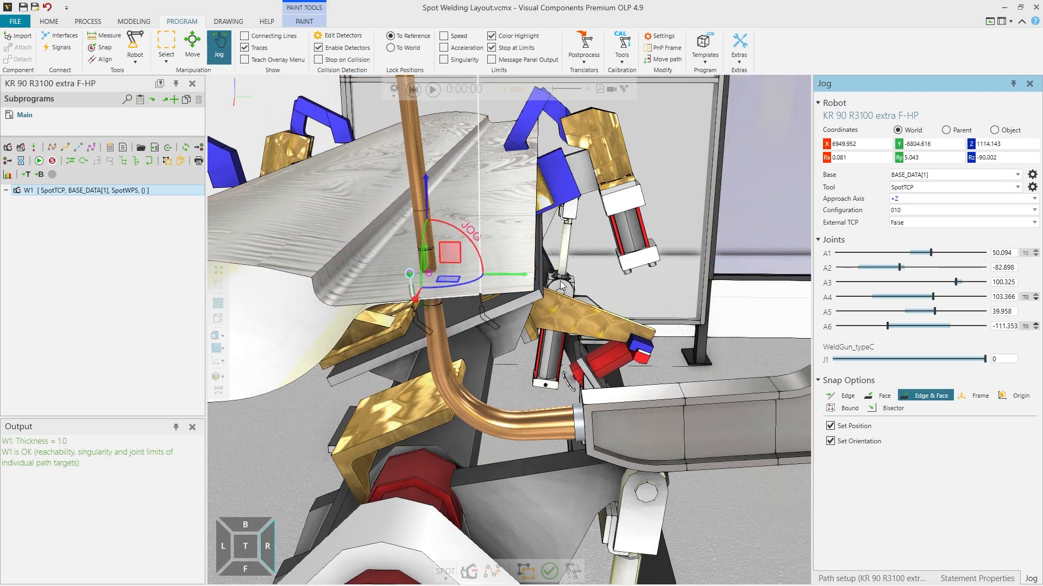
right_drag(543, 254, 603, 237)
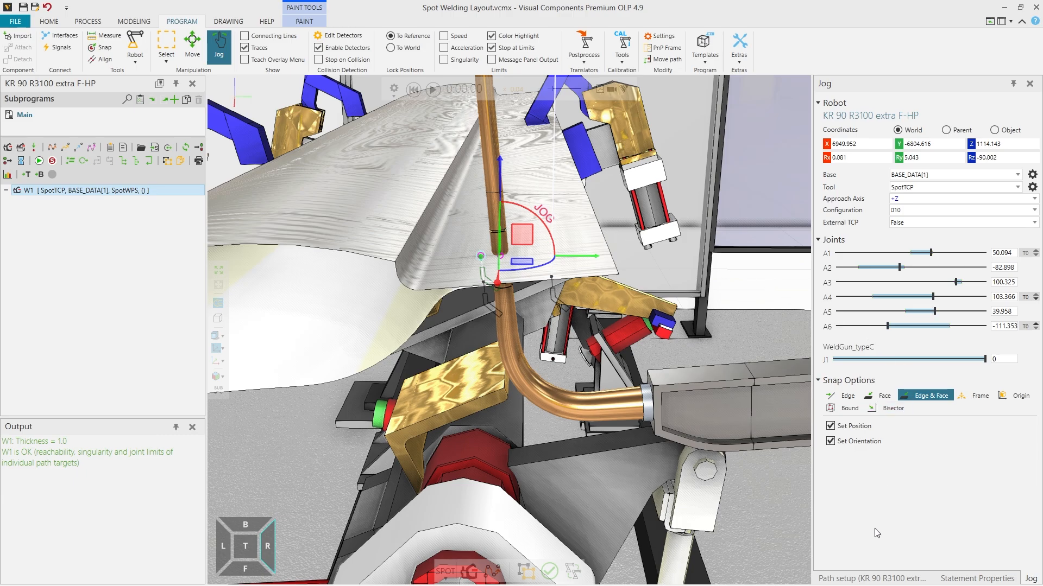
Set tool joint 1 of the spot weld path to -100 in its auxiliary settings
click(886, 578)
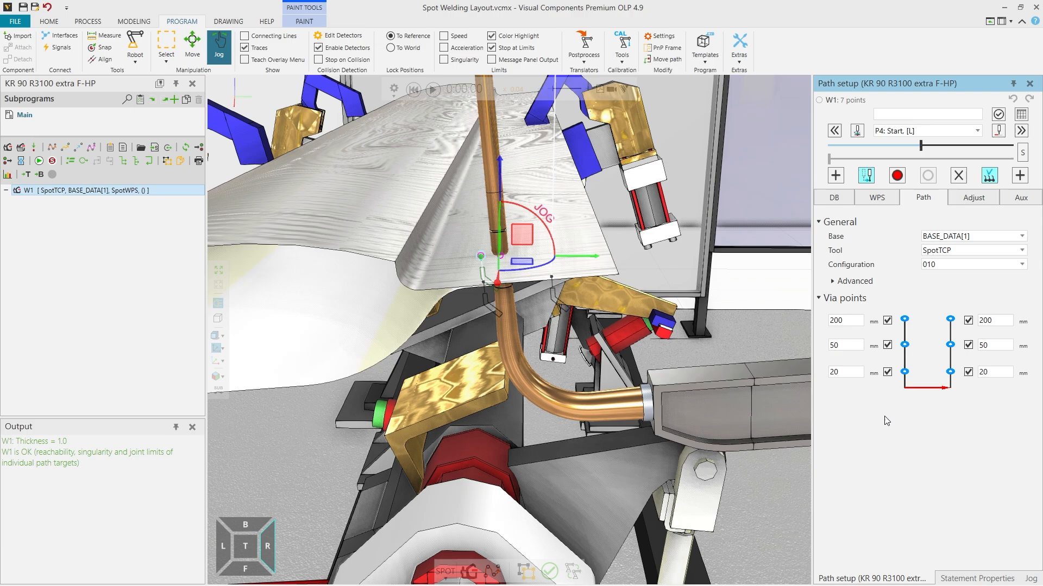
click(1016, 200)
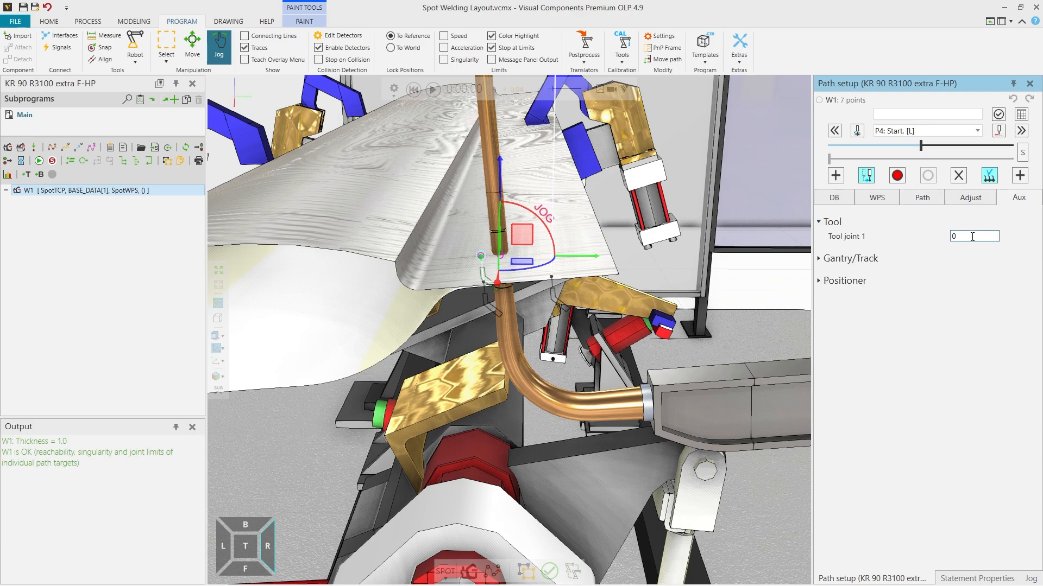
text(-100)
key(Return)
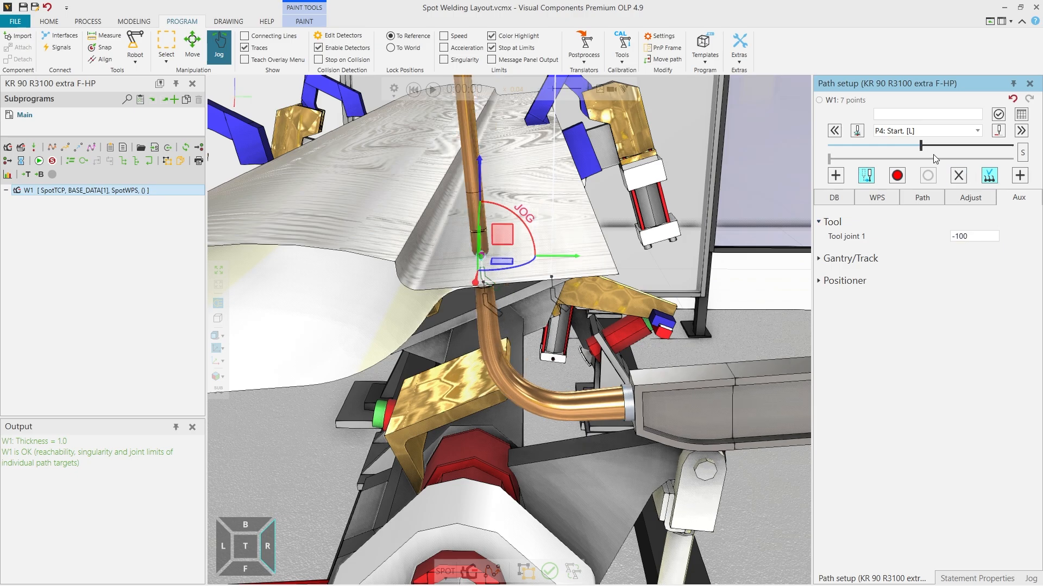
Step back through the near and approach points to examine the gun opening, ending at the start point
scroll(932, 155, down, 2)
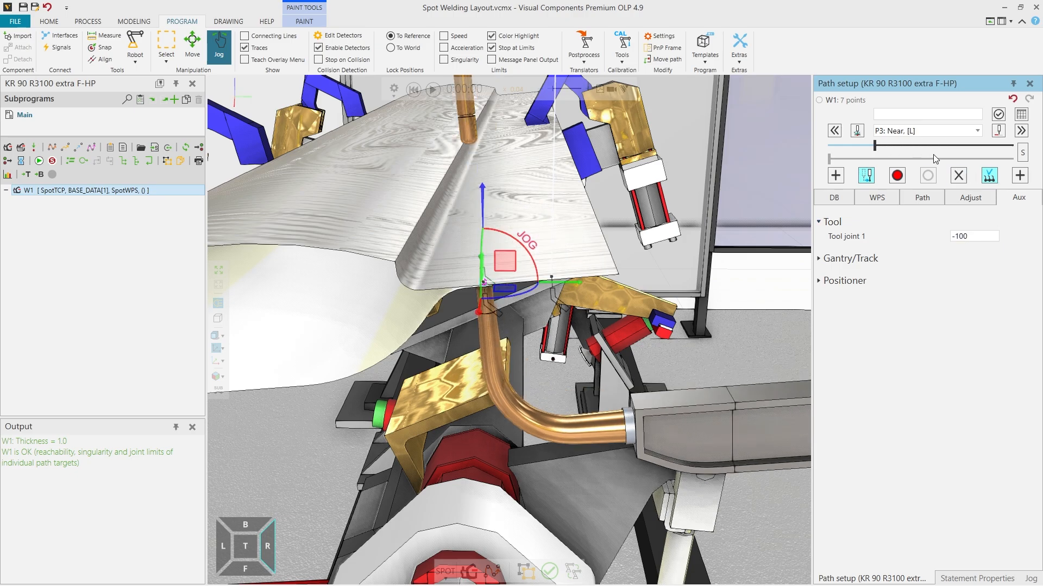
right_drag(670, 266, 588, 311)
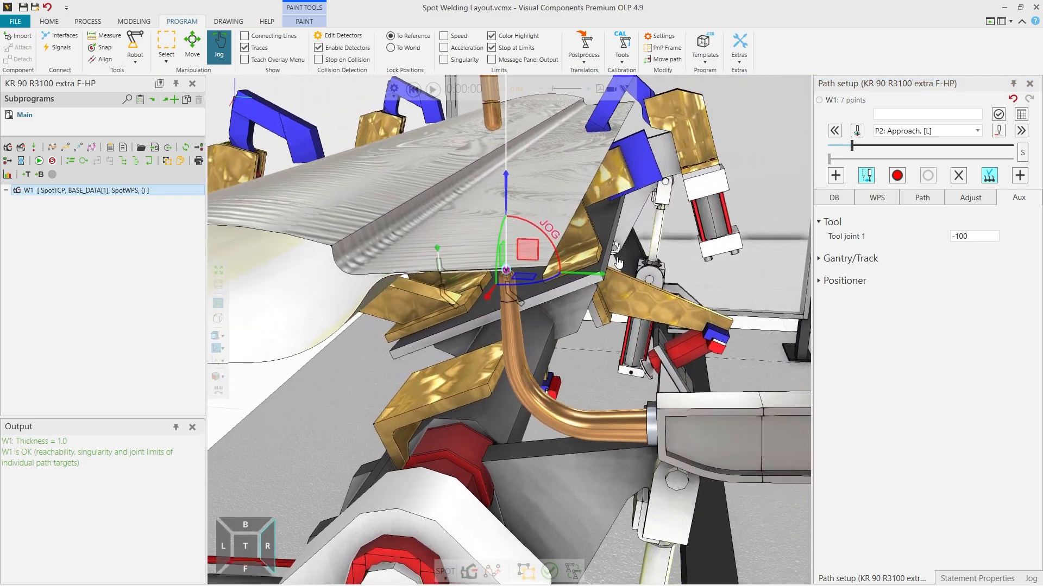
click(860, 134)
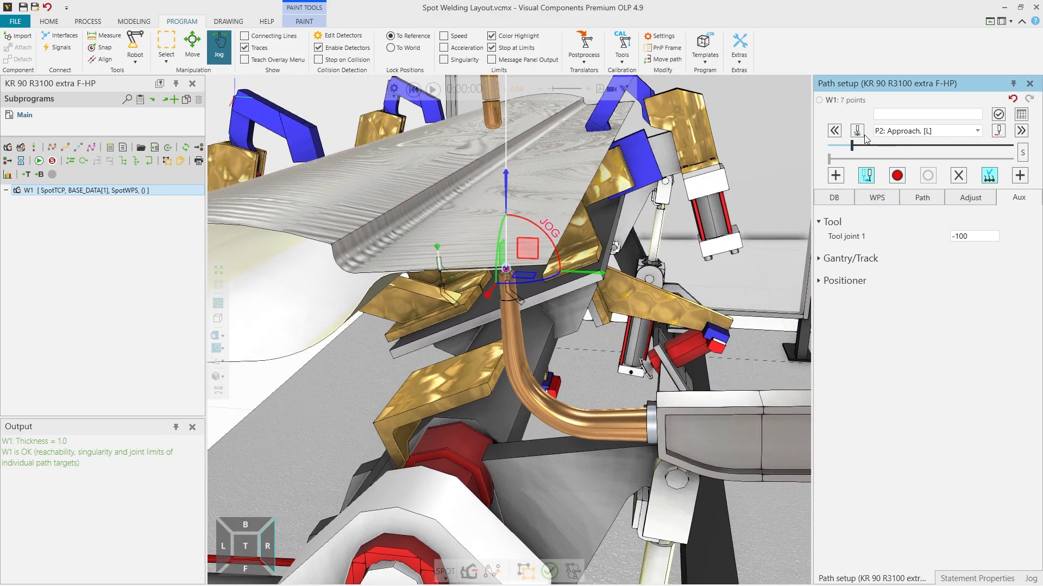
Try rotating the weld gun about its tool axis and flipping it at the start point
click(971, 198)
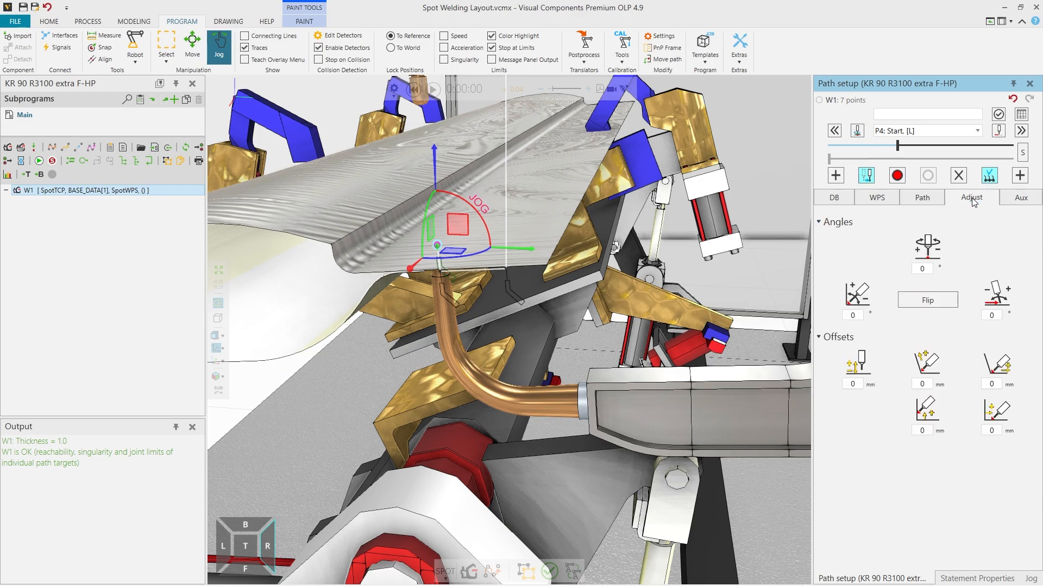
click(923, 269)
text(20)
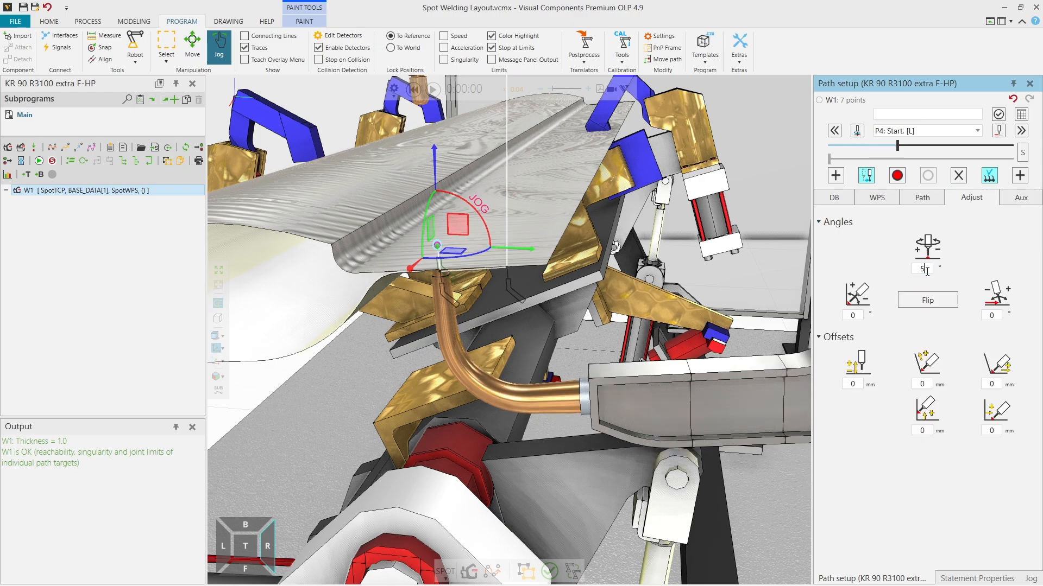
scroll(927, 270, down, 4)
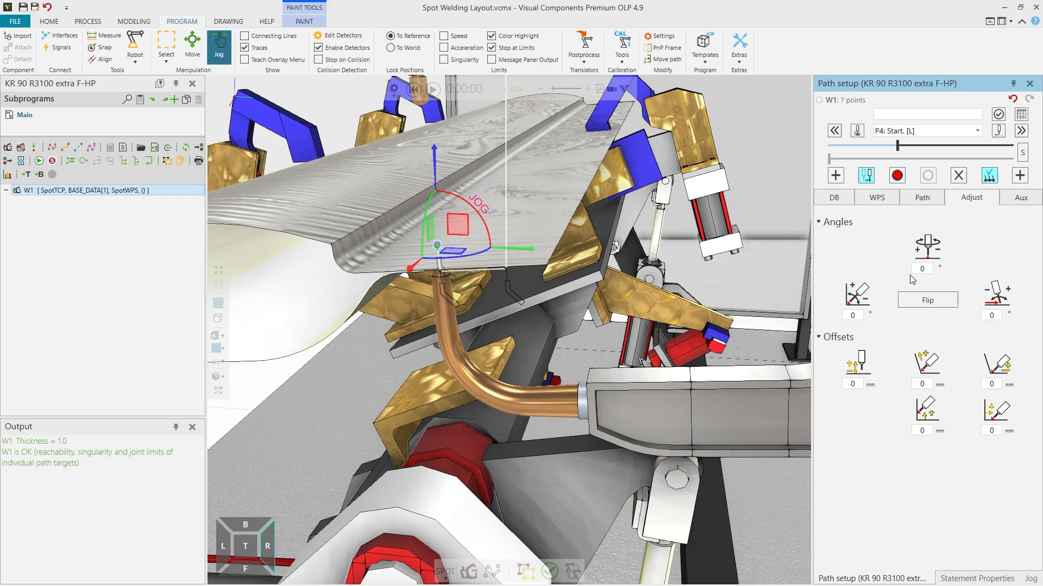
click(924, 301)
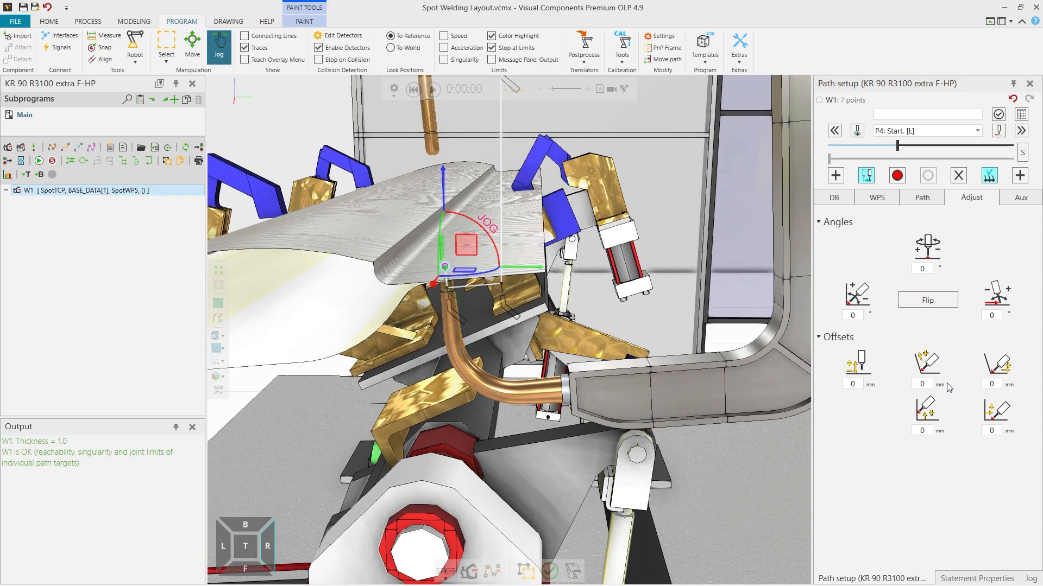
Shift the weld gun sideways at the start point with an offset of -4 mm
click(989, 385)
scroll(992, 385, down, 2)
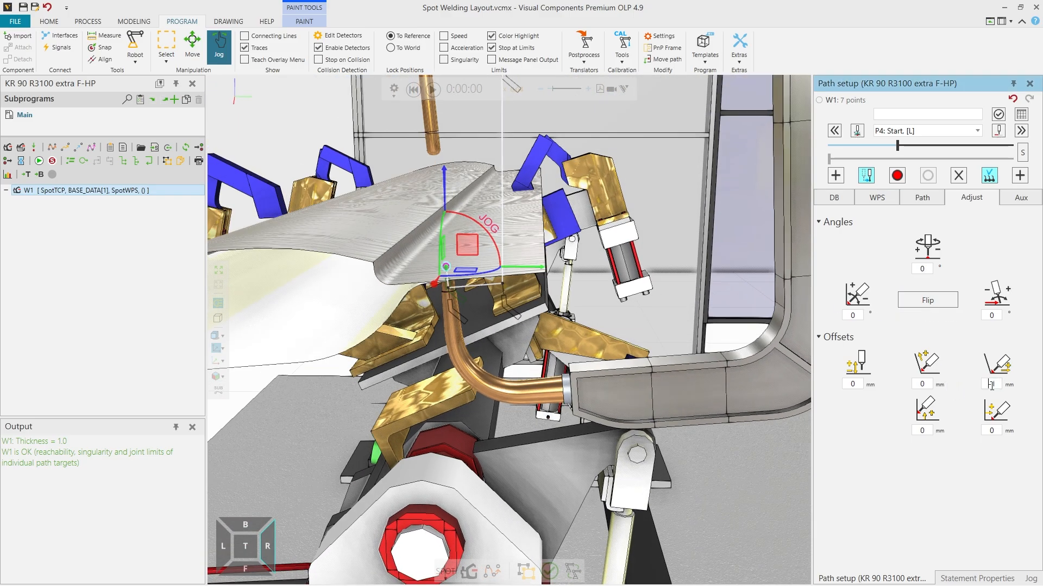
scroll(992, 386, up, 1)
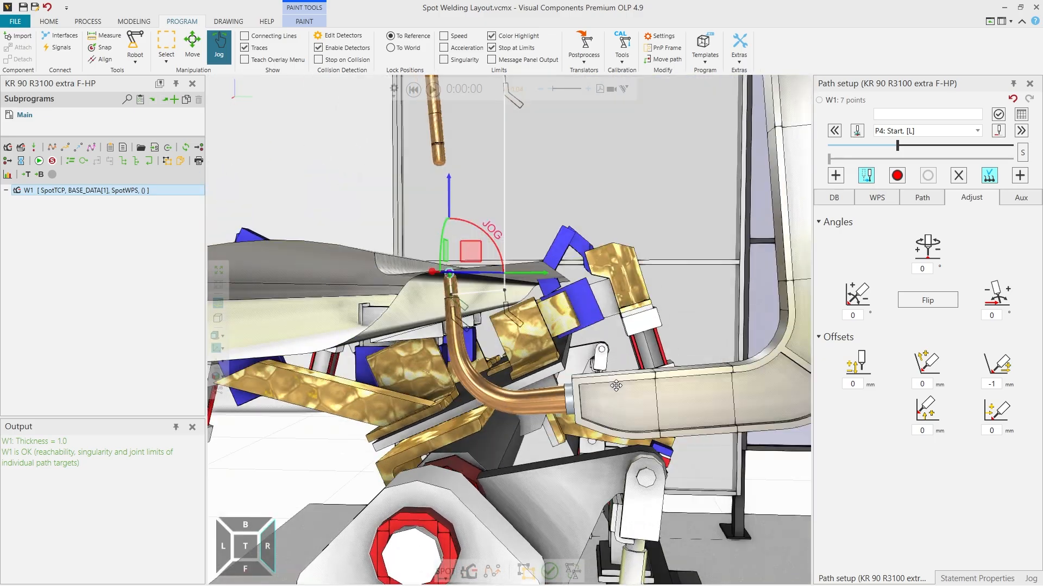
scroll(992, 385, down, 3)
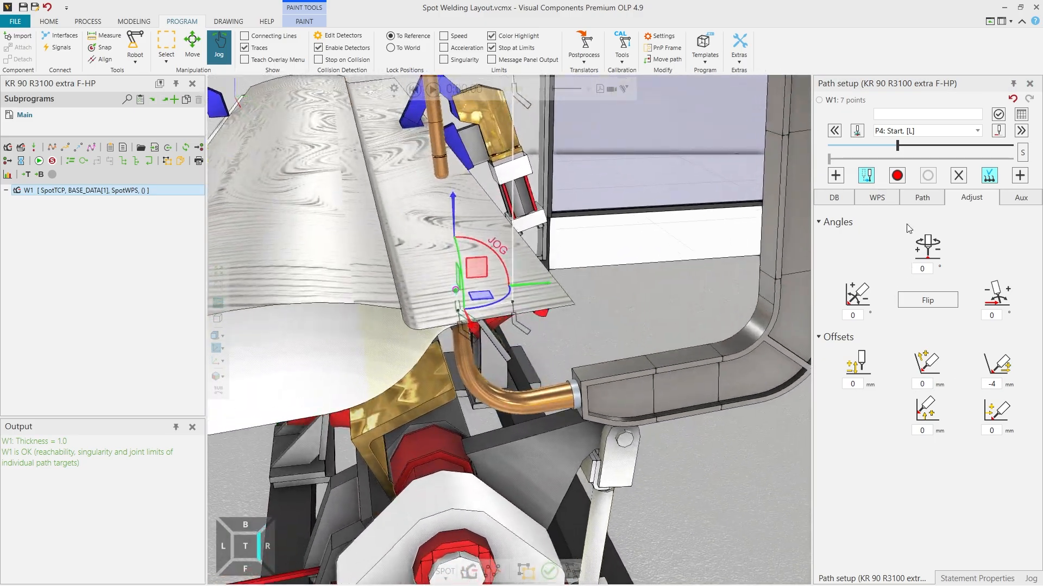
Set the middle via point distances on both the approach and departure sides of the spot weld to 130 mm
click(922, 142)
click(922, 200)
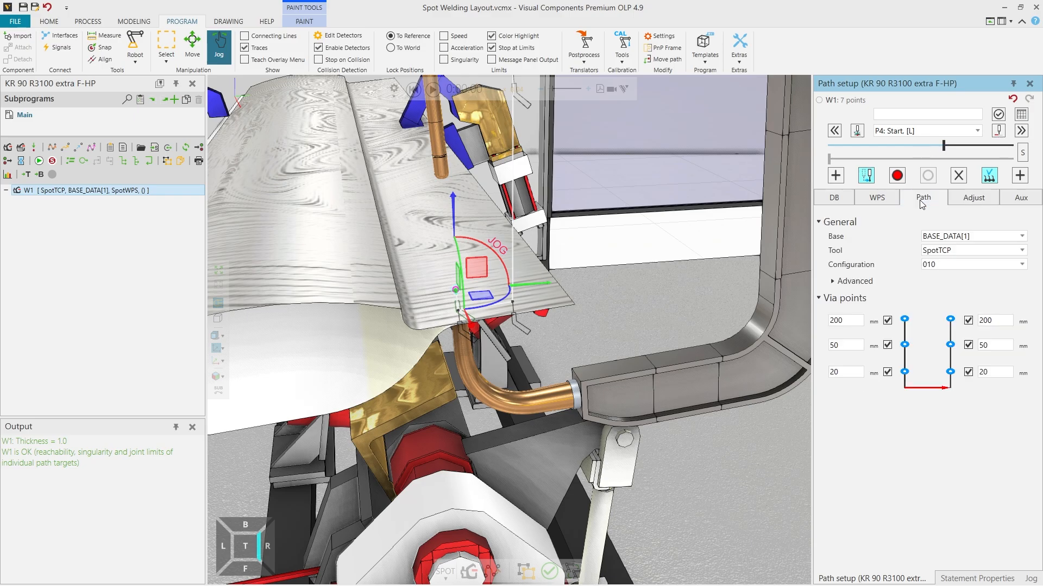
right_drag(625, 264, 609, 228)
double_click(850, 346)
text(60)
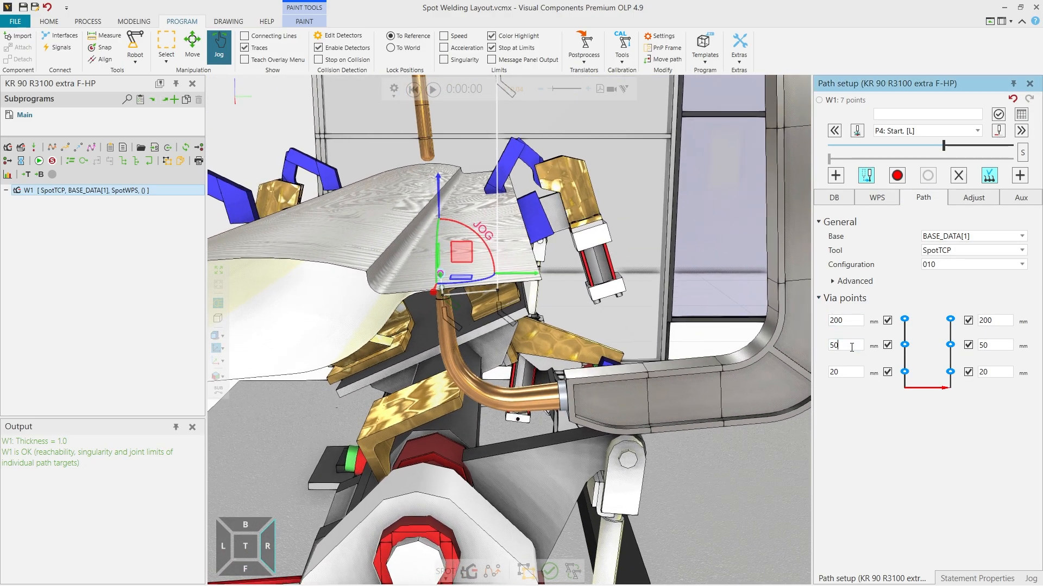
key(BackSpace)
key(BackSpace)
text(130)
click(992, 346)
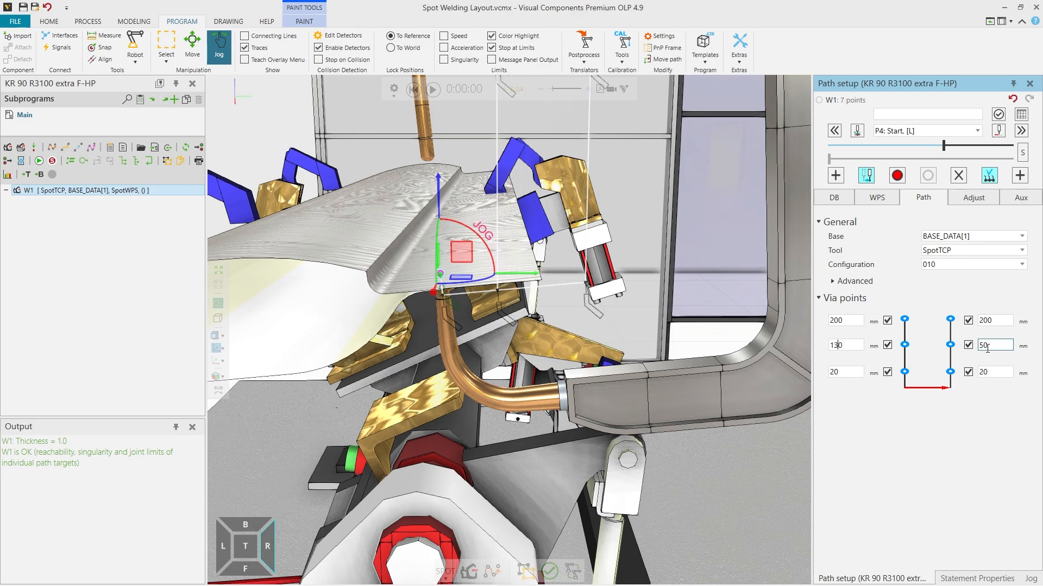
key(BackSpace)
key(BackSpace)
text(130)
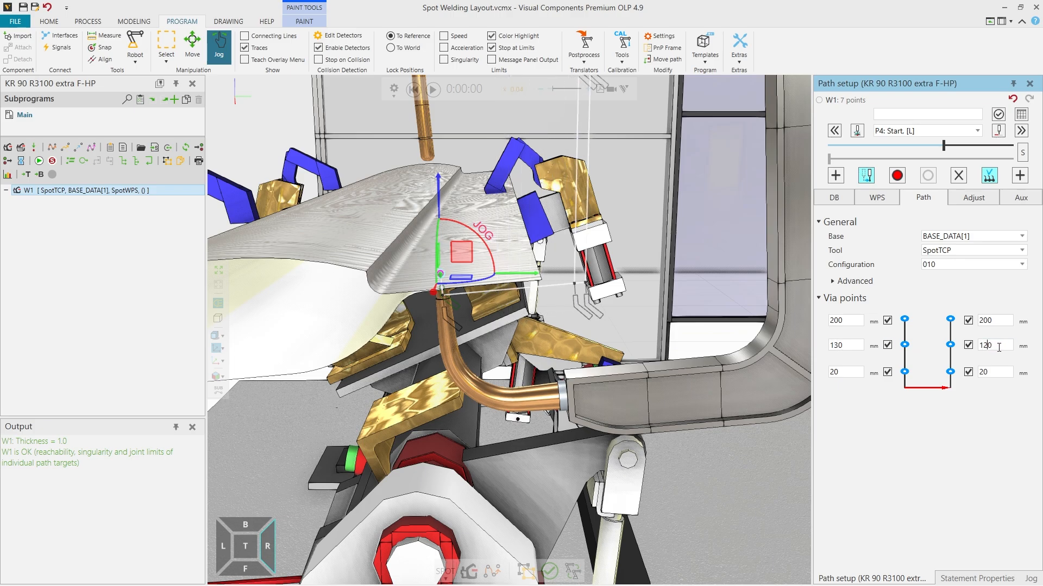
Step back and forth through the spot weld's path points to examine the gun's motion, ending at the last departure point
scroll(943, 146, down, 4)
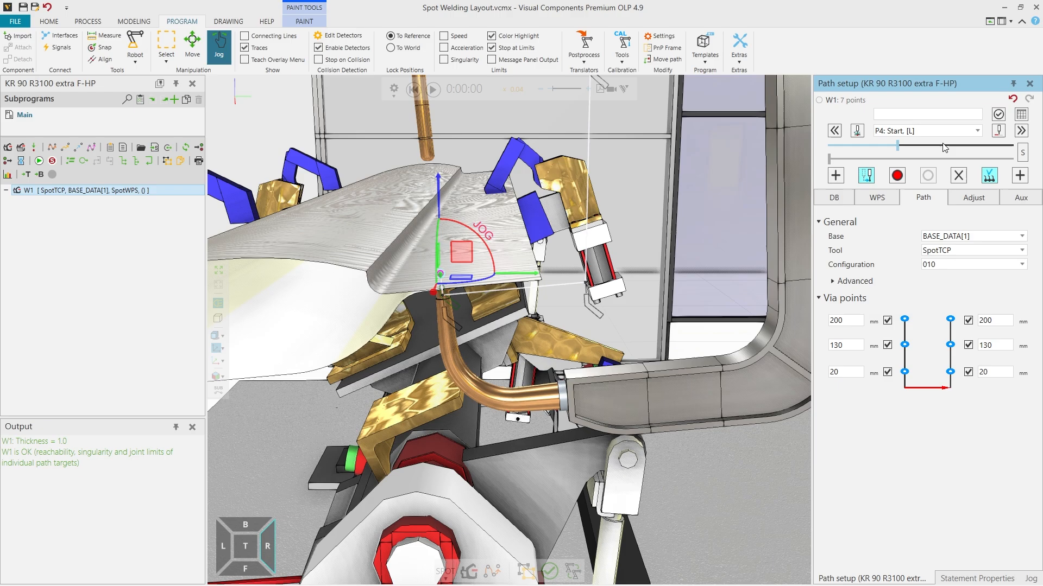
scroll(945, 148, down, 1)
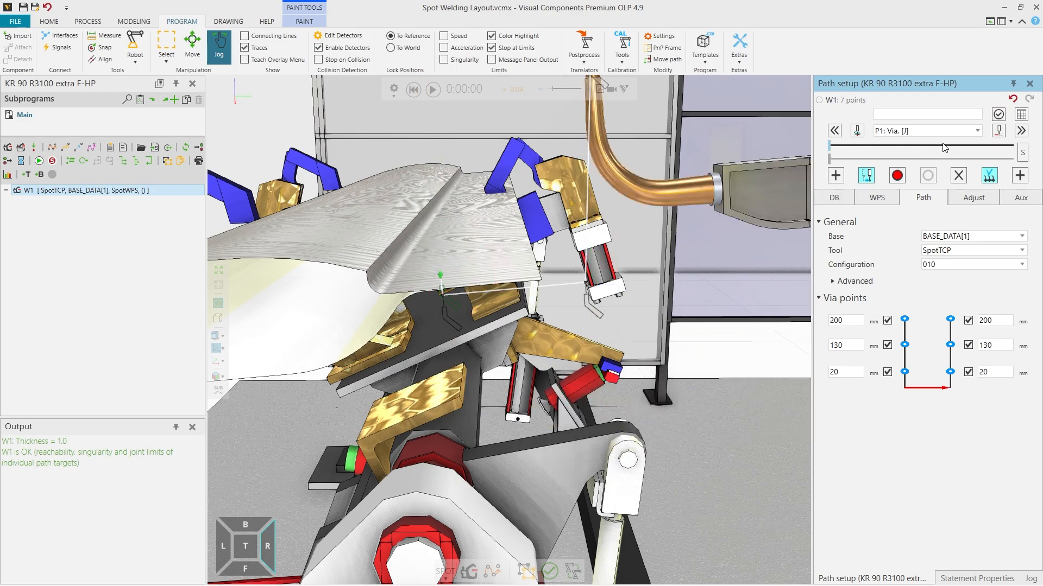
scroll(944, 147, up, 6)
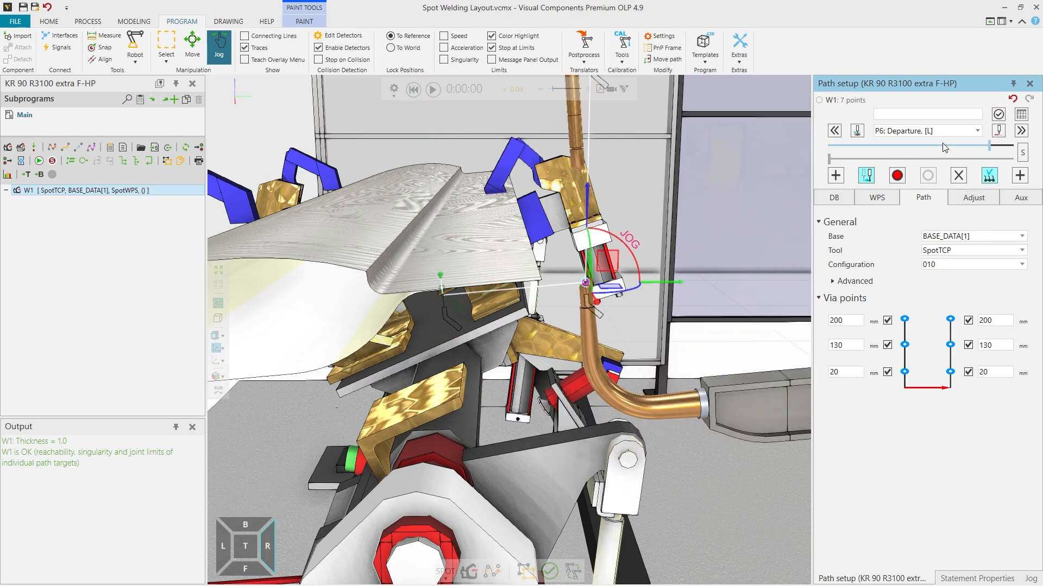
scroll(488, 272, down, 3)
right_drag(549, 274, 654, 322)
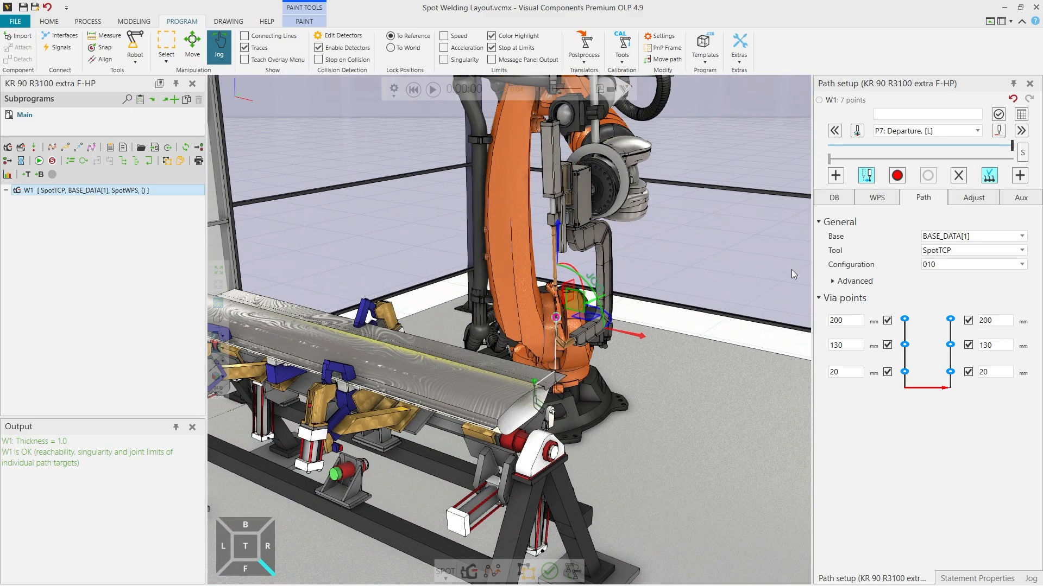
Save the weld's settings as a template named SpotWPS, with the limitation to process parameters only turned off
click(892, 203)
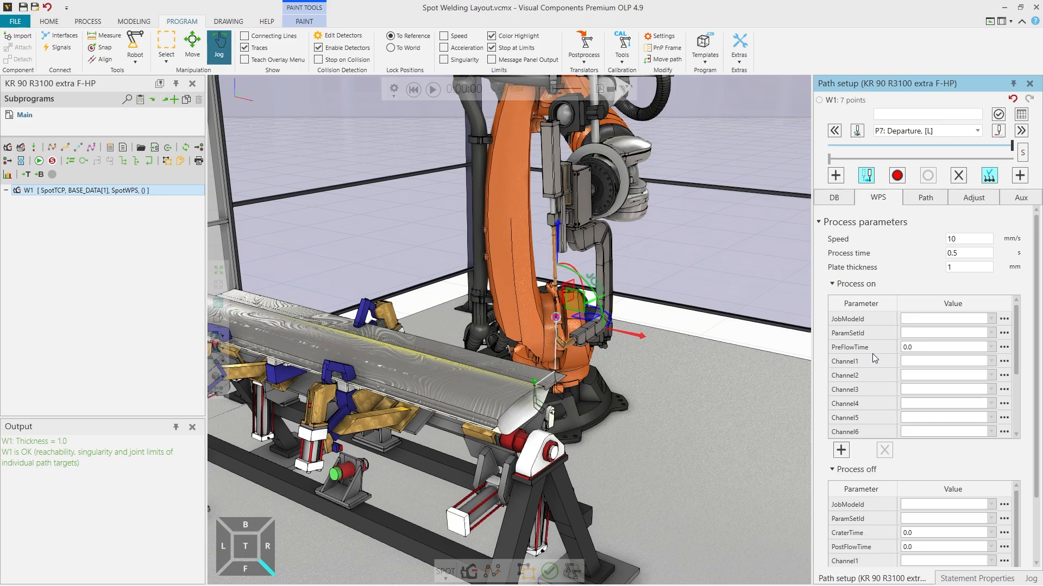
right_drag(640, 297, 711, 304)
click(834, 197)
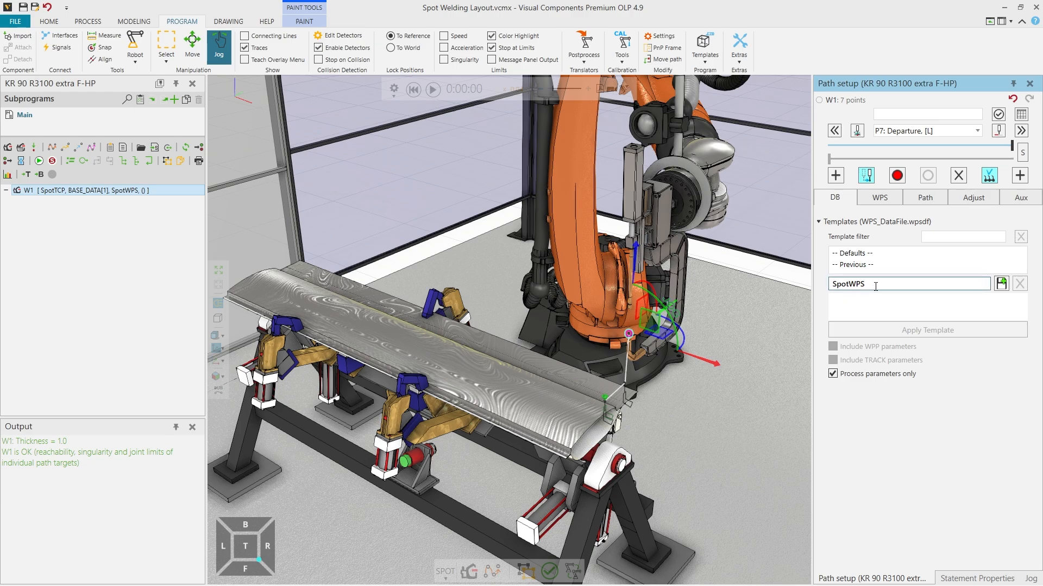
click(833, 374)
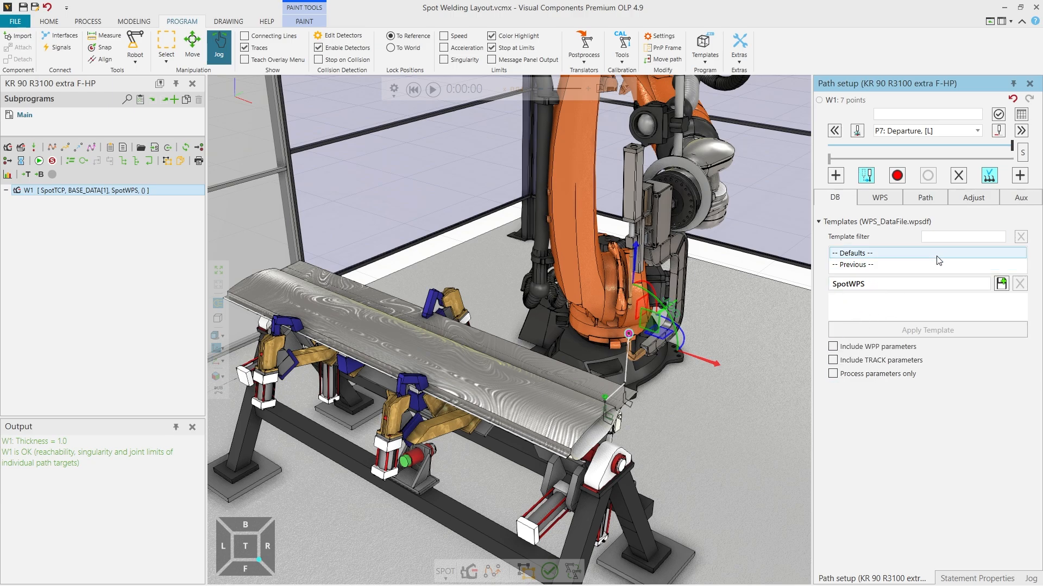
click(1001, 284)
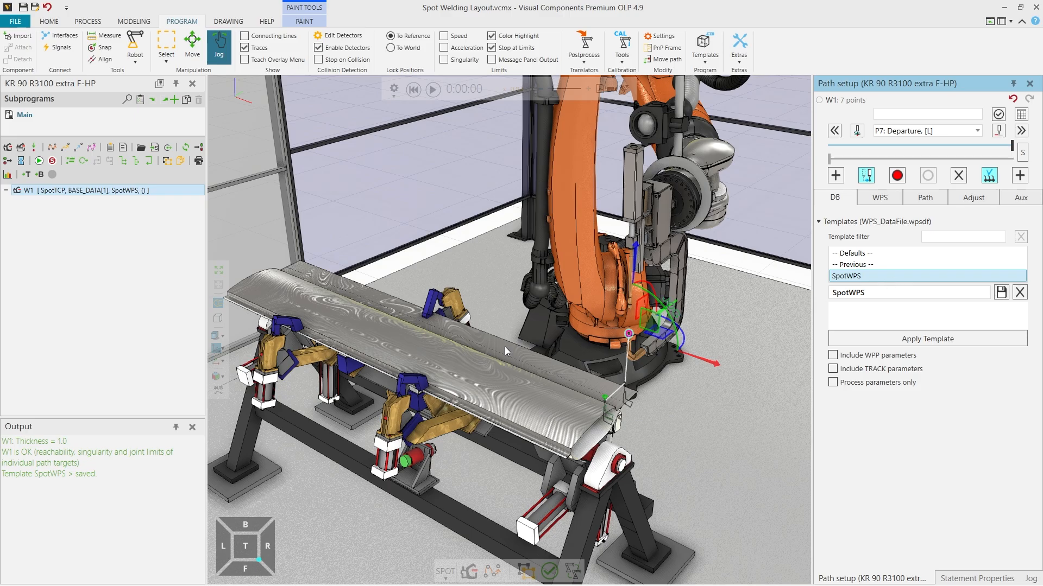
Create a second spot weld on the flange near the opposite end of the product
ctrl+right_click(317, 280)
scroll(479, 341, up, 3)
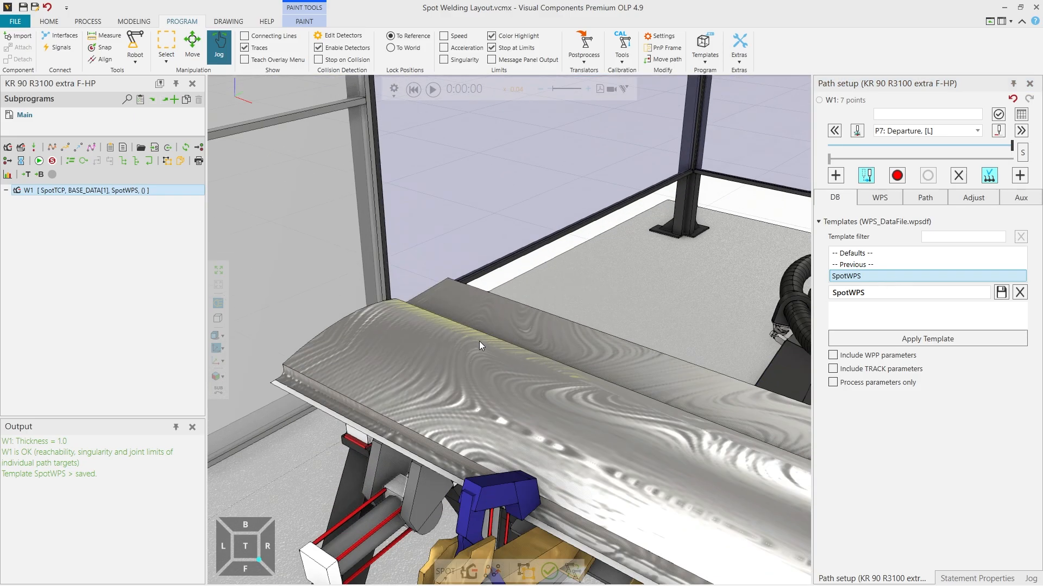
right_drag(479, 341, 450, 439)
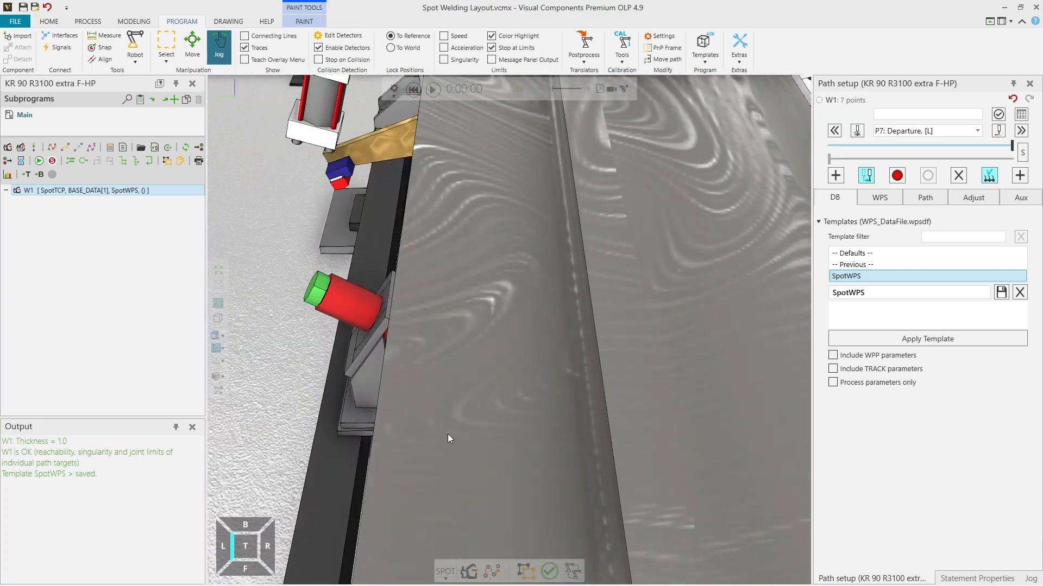
click(470, 573)
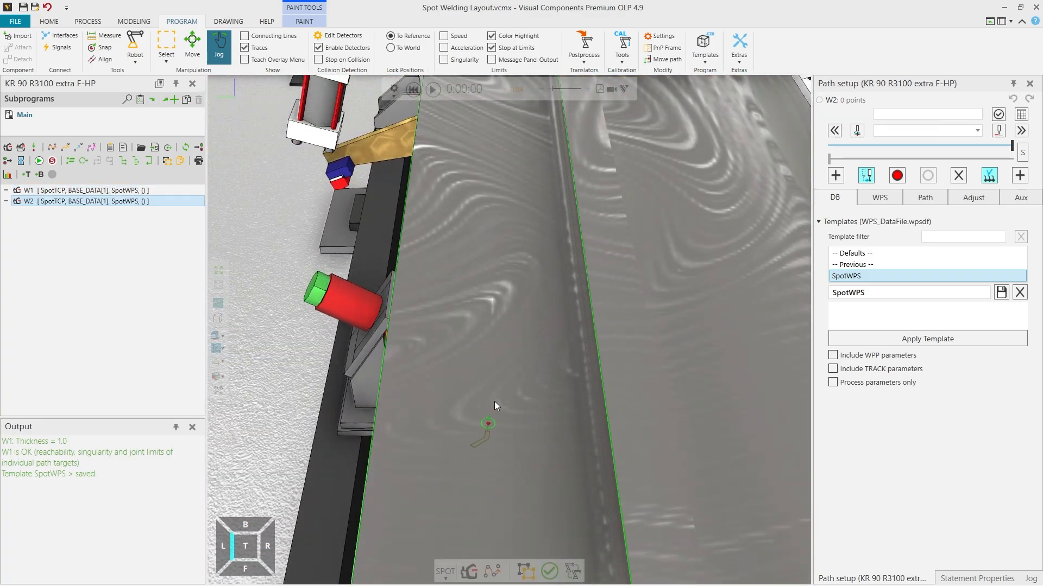
click(519, 275)
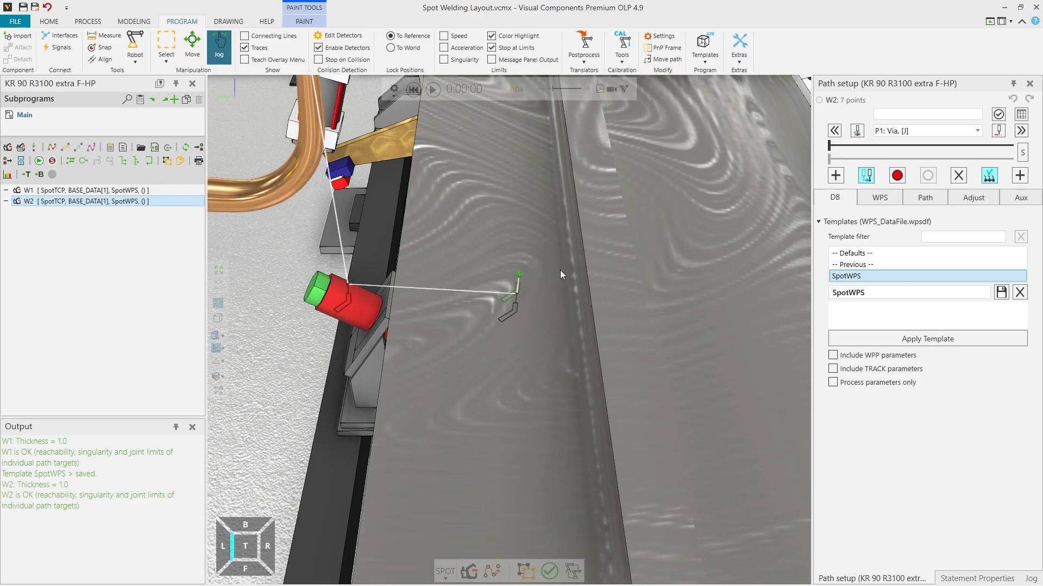
Step through the second weld's points from the first via to the last departure to examine the gun's position around the product
mouse_move(559, 270)
right_down()
mouse_move(574, 249)
mouse_move(570, 263)
right_up()
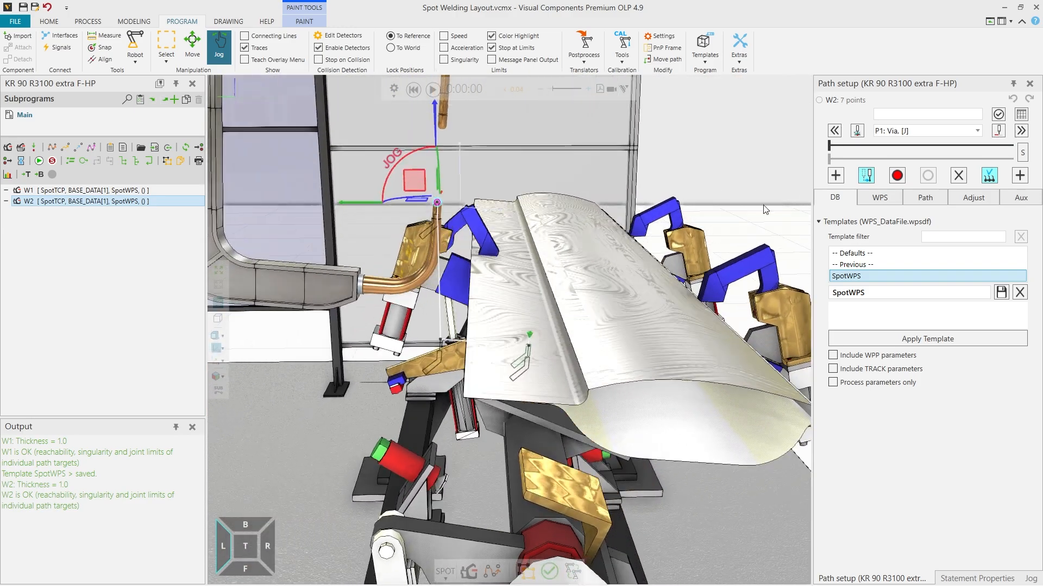
click(925, 198)
click(995, 200)
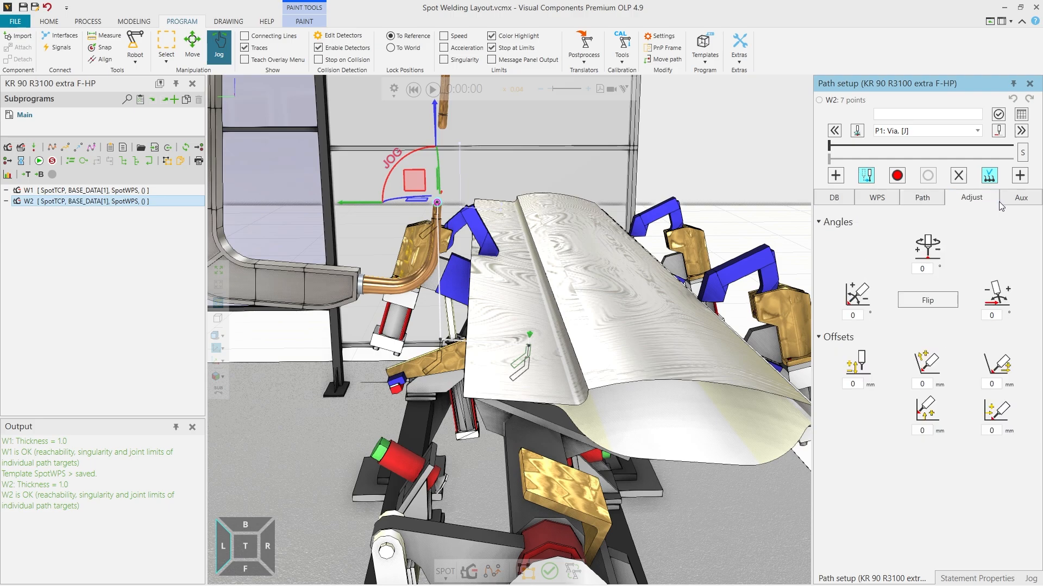
click(934, 146)
click(934, 146)
click(934, 146)
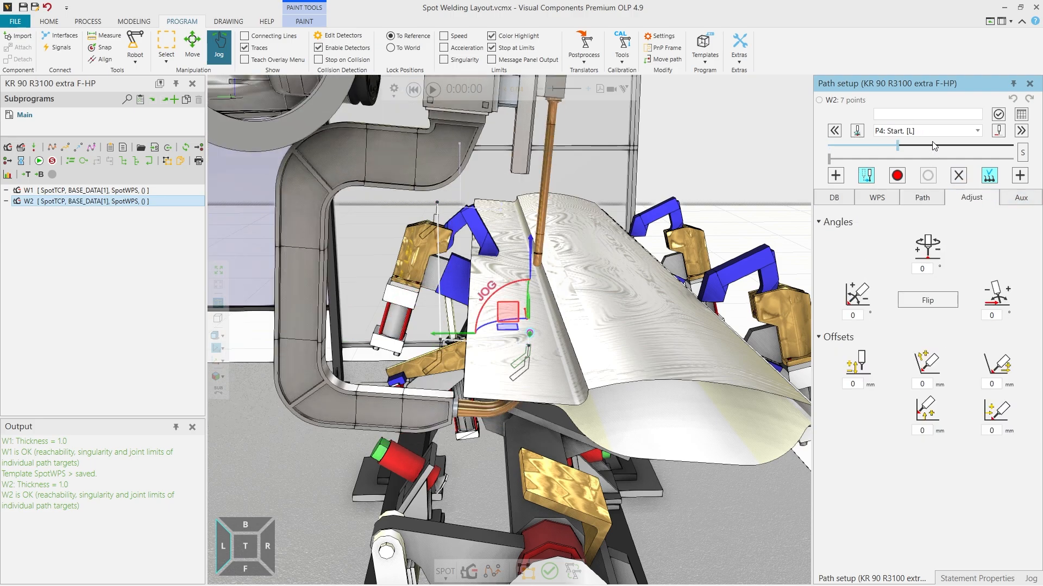
scroll(932, 142, up, 4)
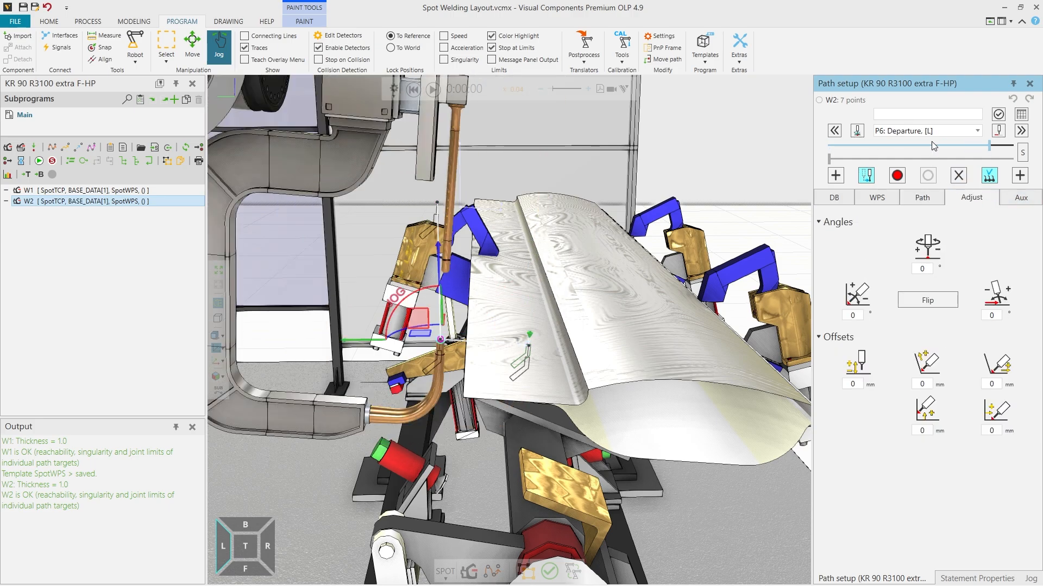
scroll(629, 197, down, 3)
Add a new subprogram sequence to the robot program and reset the simulation
right_drag(630, 197, 519, 202)
scroll(593, 197, down, 5)
scroll(520, 202, down, 5)
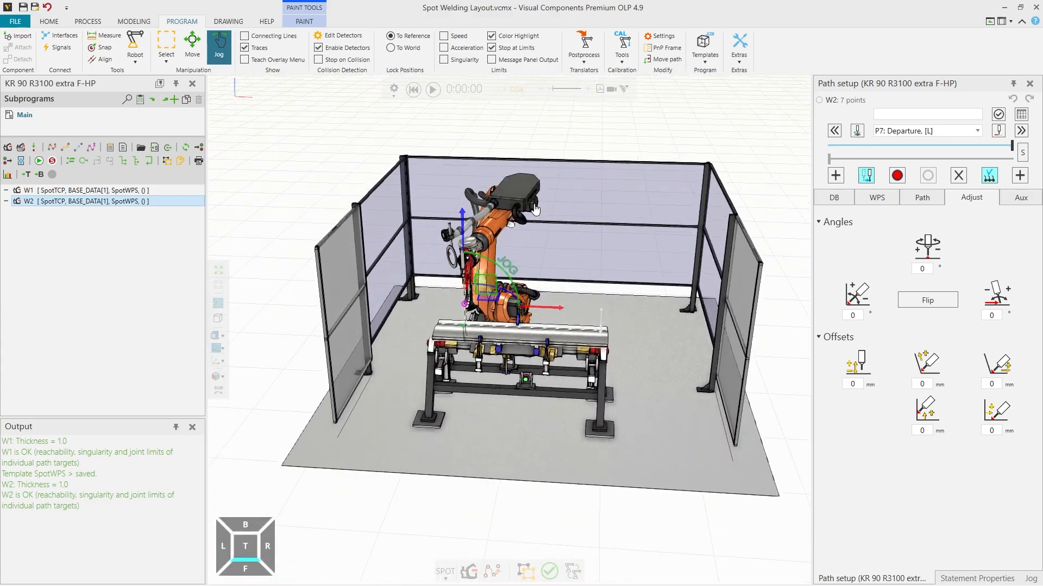
scroll(318, 217, up, 1)
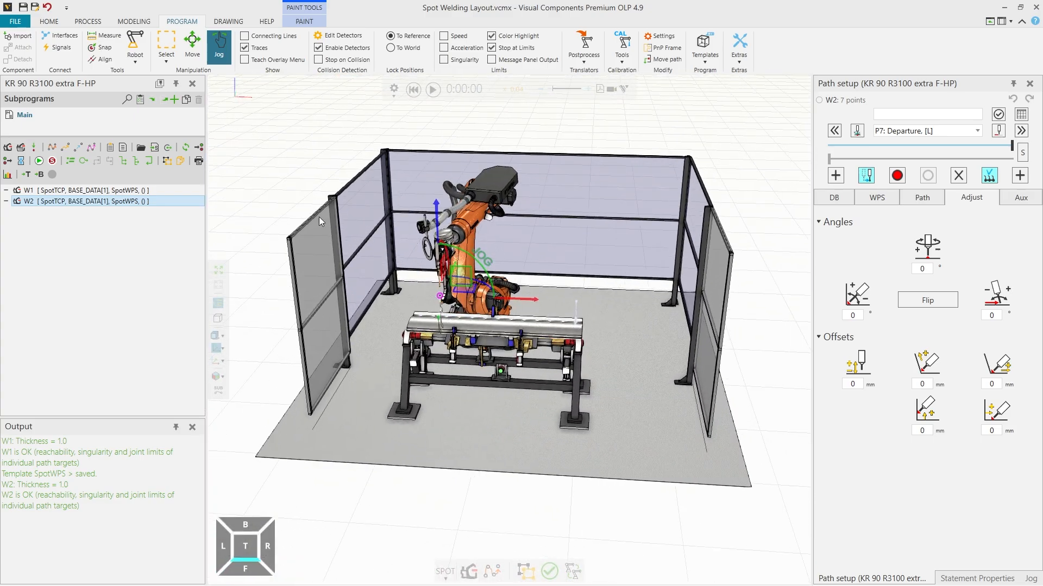
click(174, 99)
click(413, 89)
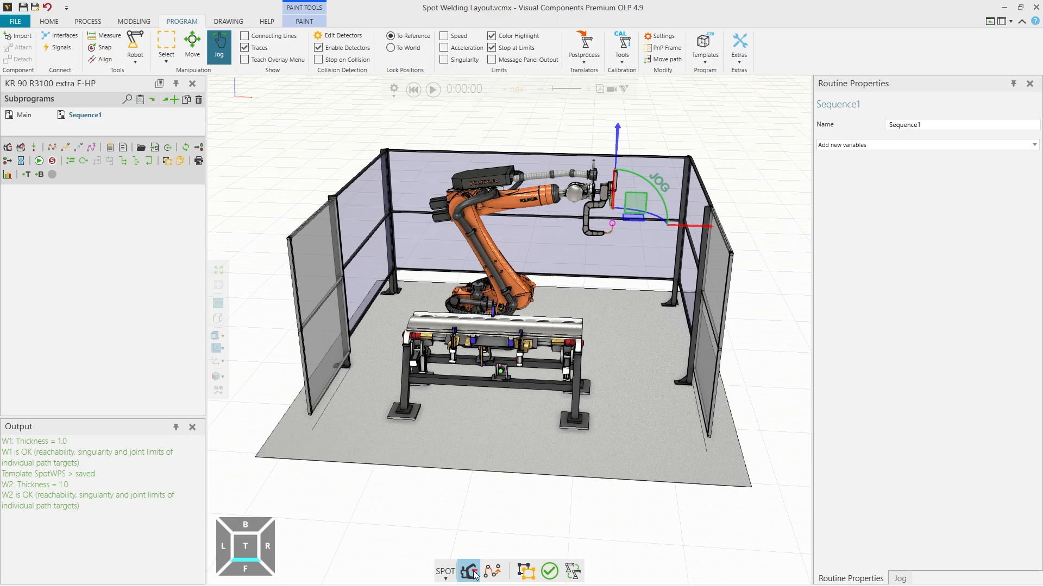
Add a new shortcut beside the Spot action and assign the Spot Importer action to it
click(476, 574)
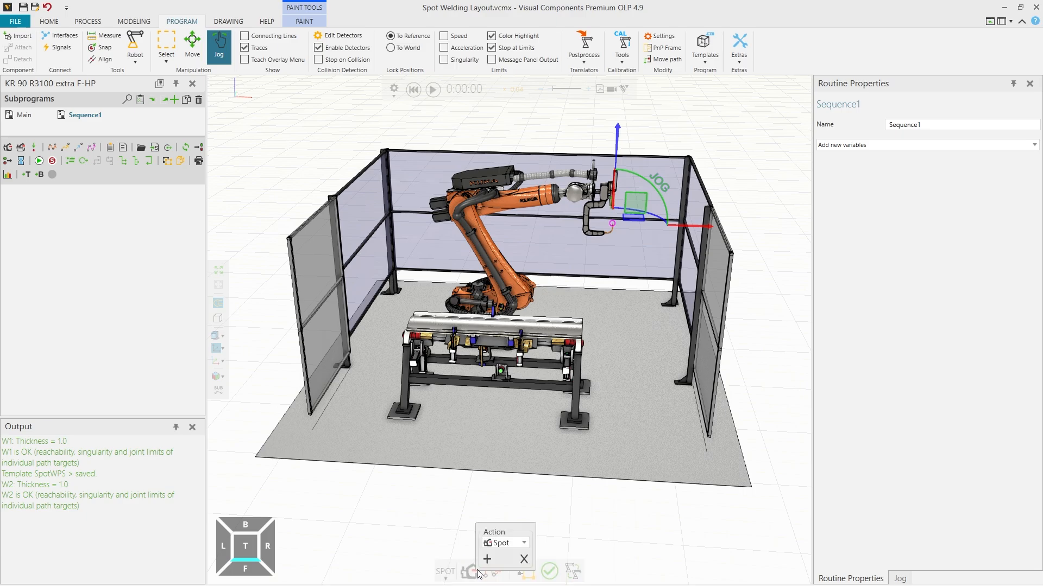
click(491, 560)
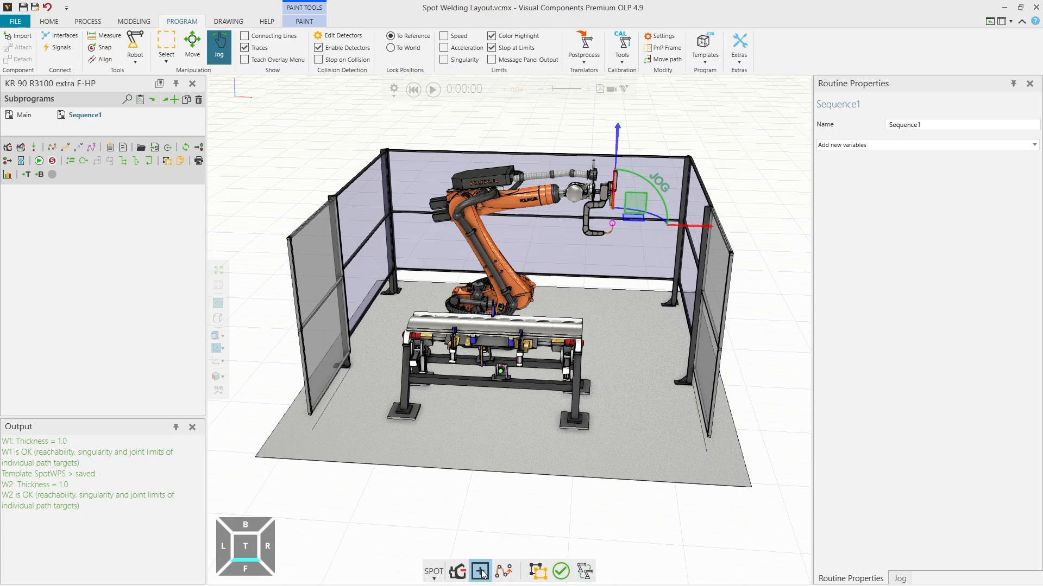
click(482, 576)
click(513, 543)
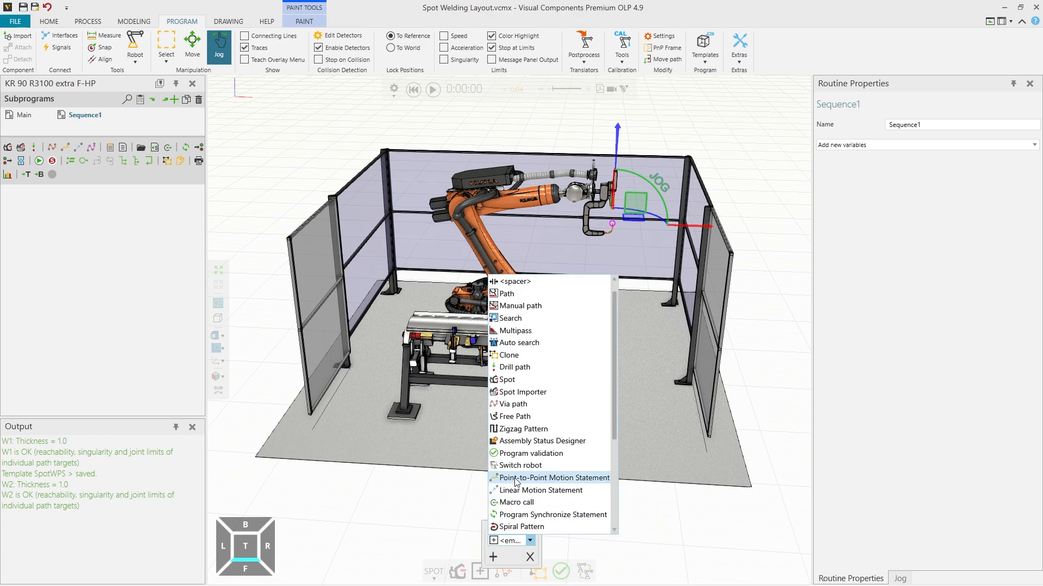
click(522, 395)
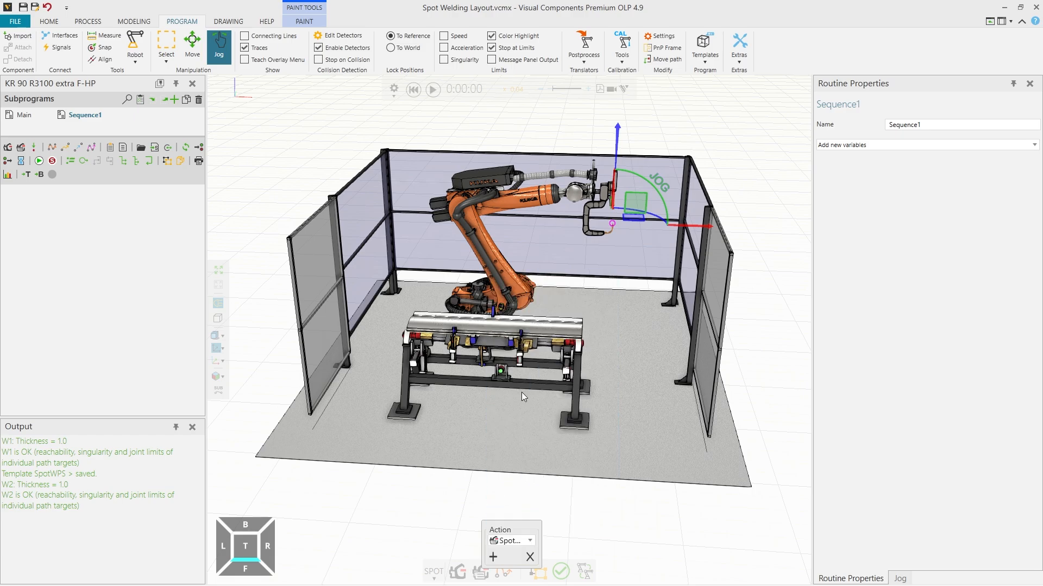
click(437, 496)
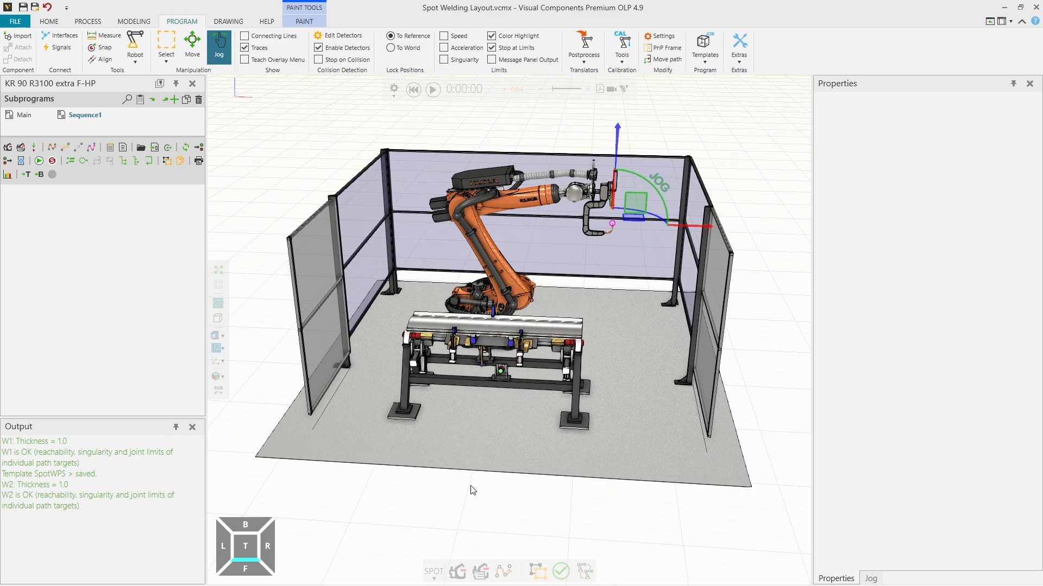
Import the spot welds from the CSV file Evaluation_SpotData with Spot Importer, using the plate product as the workpiece component
click(481, 570)
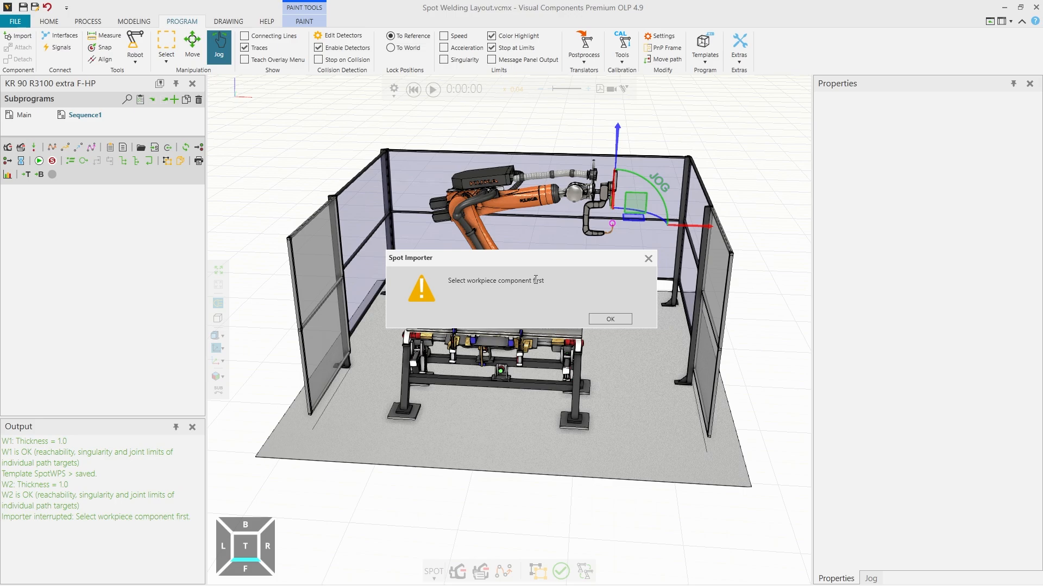
click(610, 319)
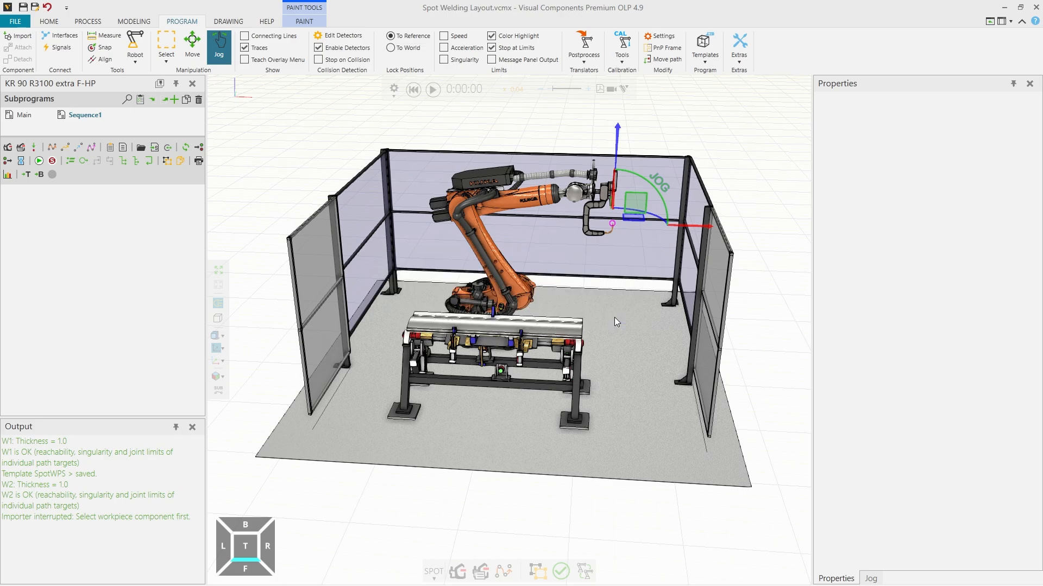
scroll(543, 327, up, 4)
click(531, 332)
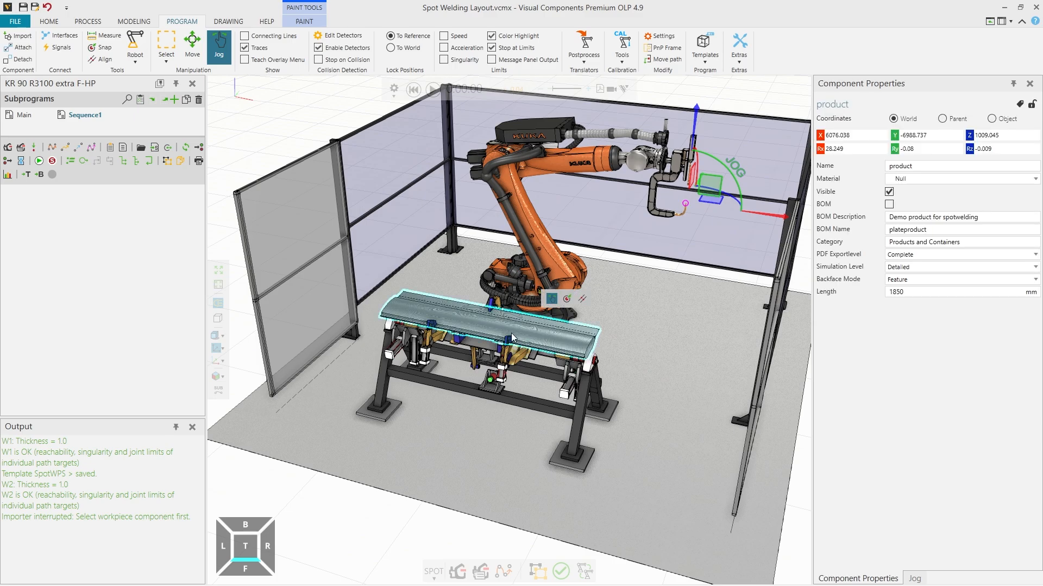
click(482, 571)
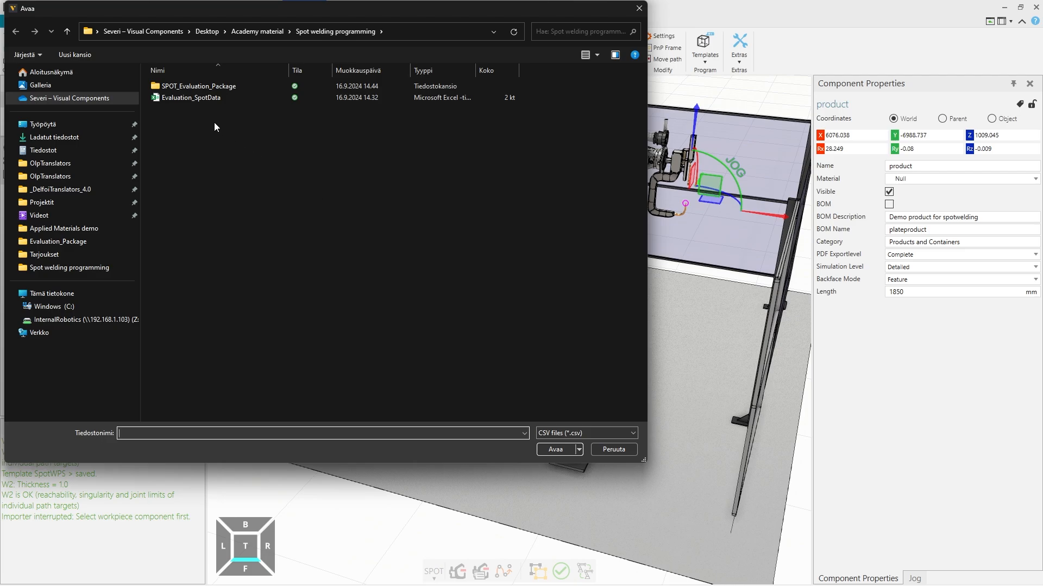
click(203, 100)
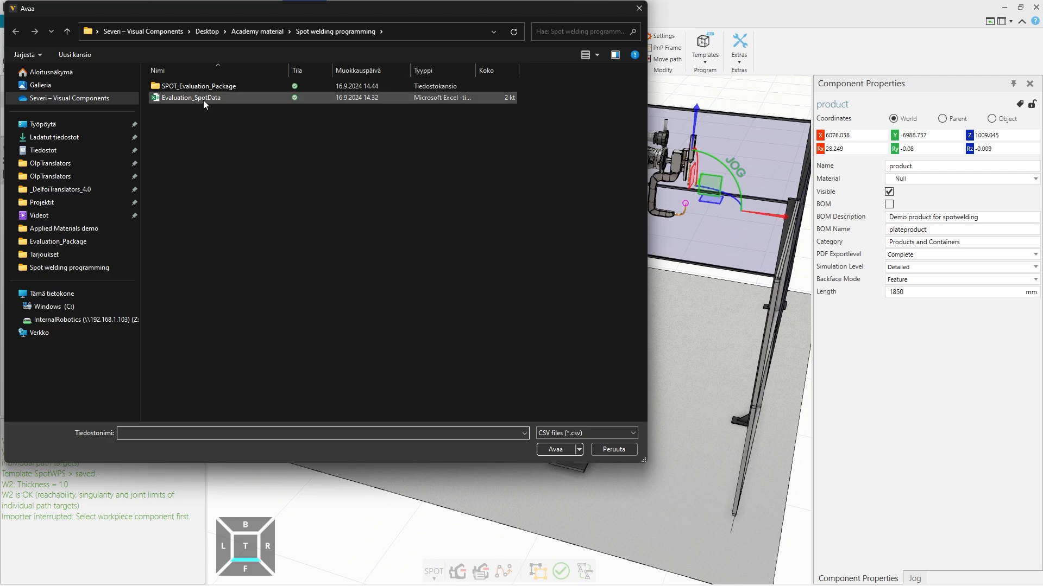
click(556, 450)
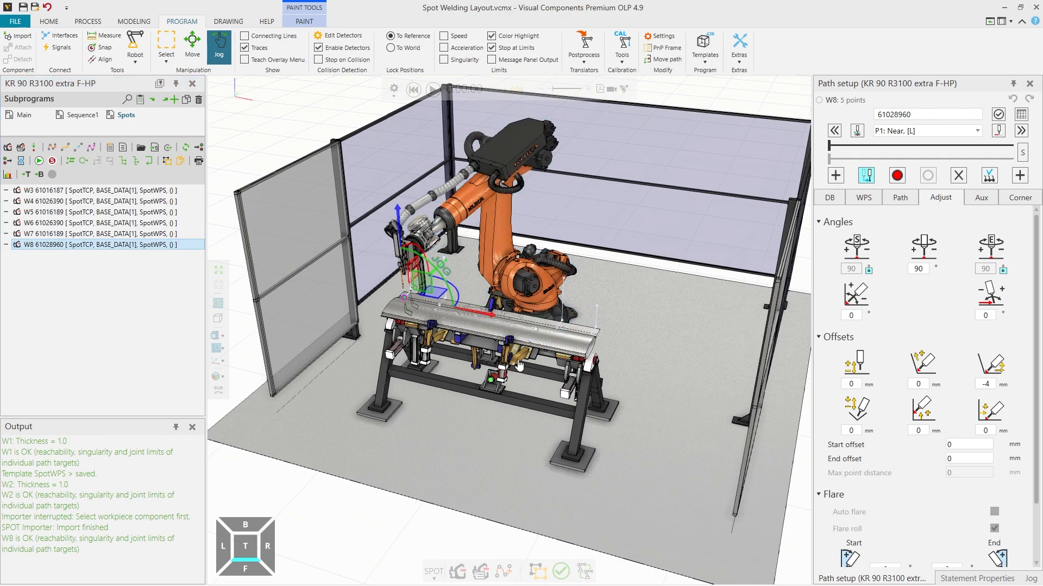
Go through the imported welds W3 to W8 one by one to examine the robot's position at each
scroll(545, 359, up, 5)
click(83, 191)
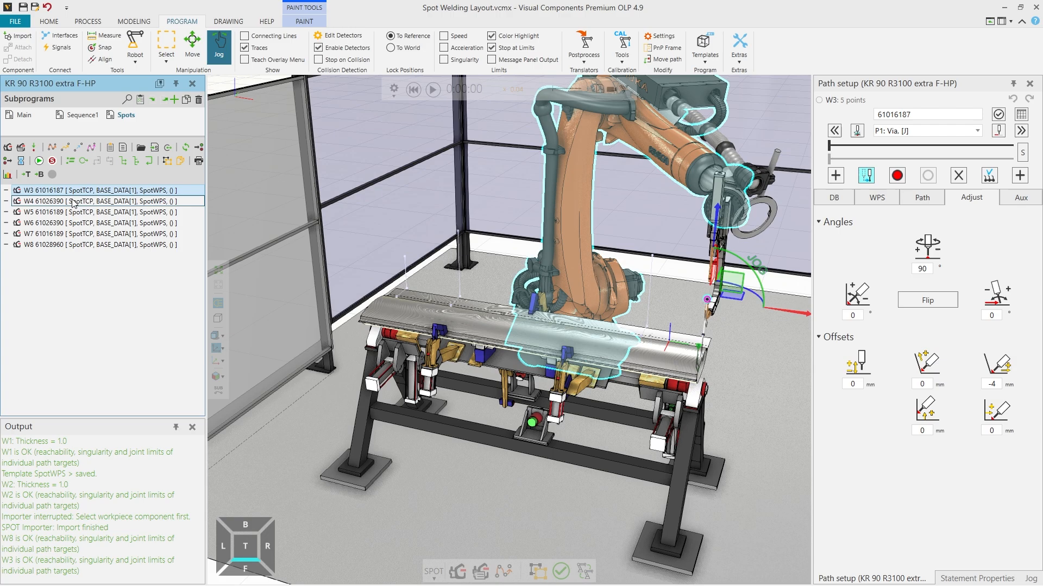
click(72, 204)
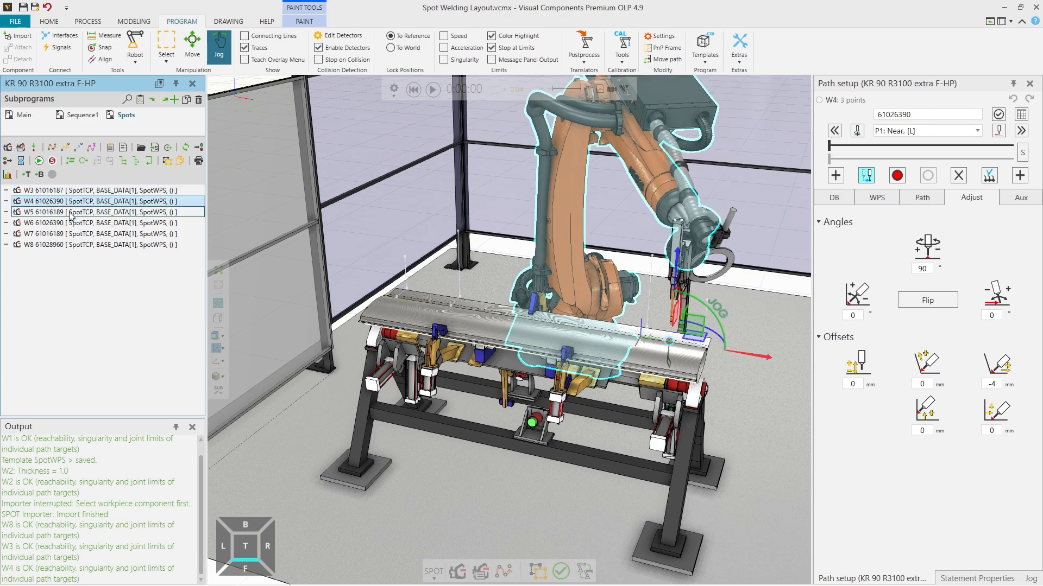
click(69, 213)
click(68, 224)
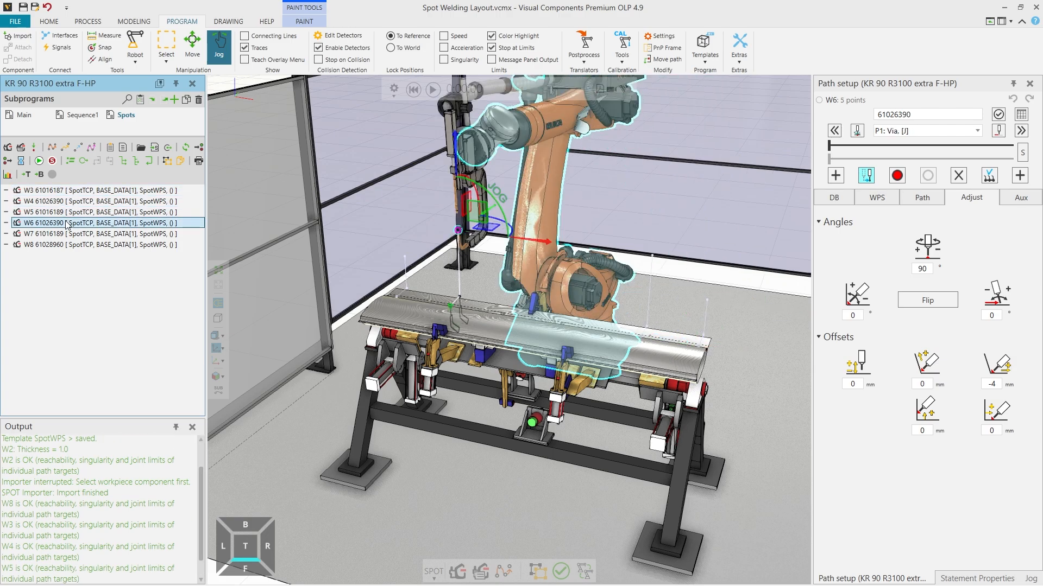
click(67, 234)
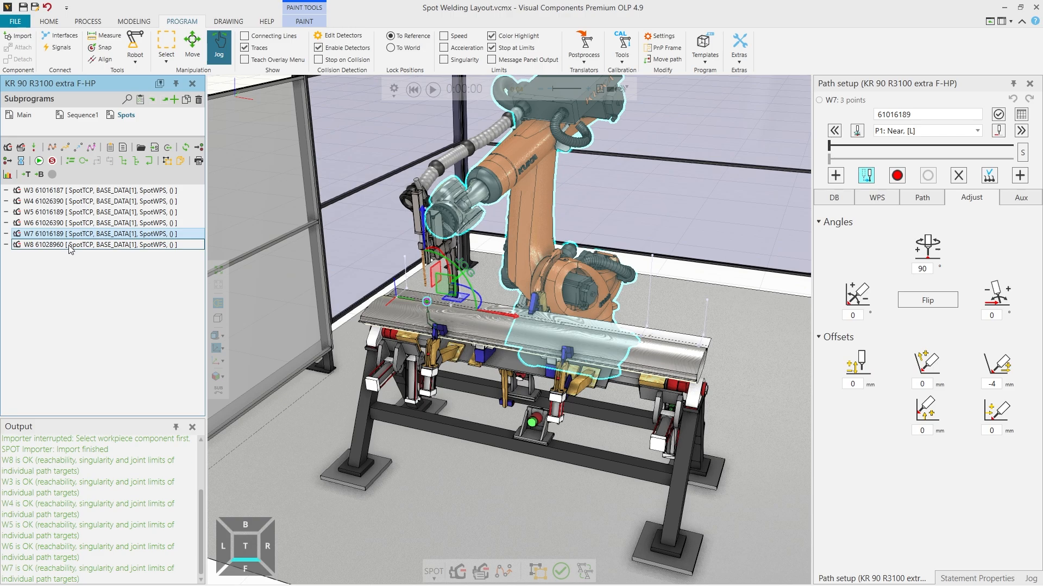
click(70, 245)
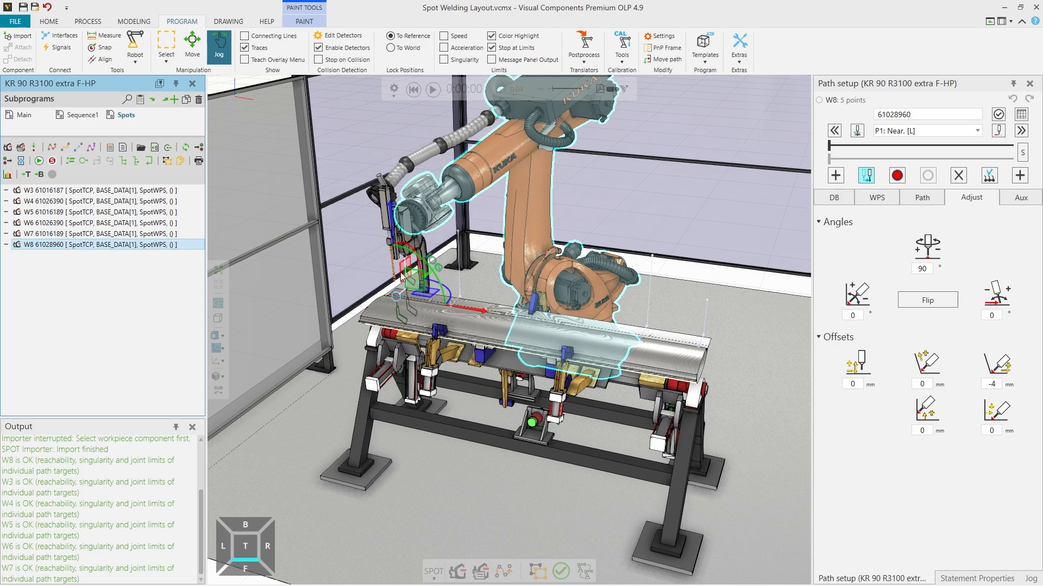
click(679, 275)
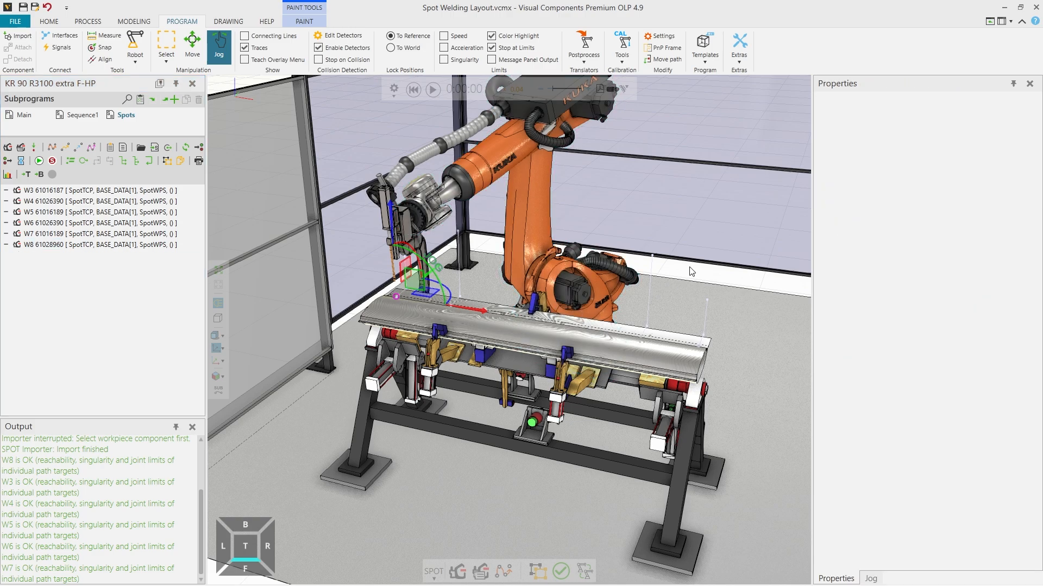
Run a path check on the Spots welds starting from W3, with the check scope set to Sequence
click(139, 192)
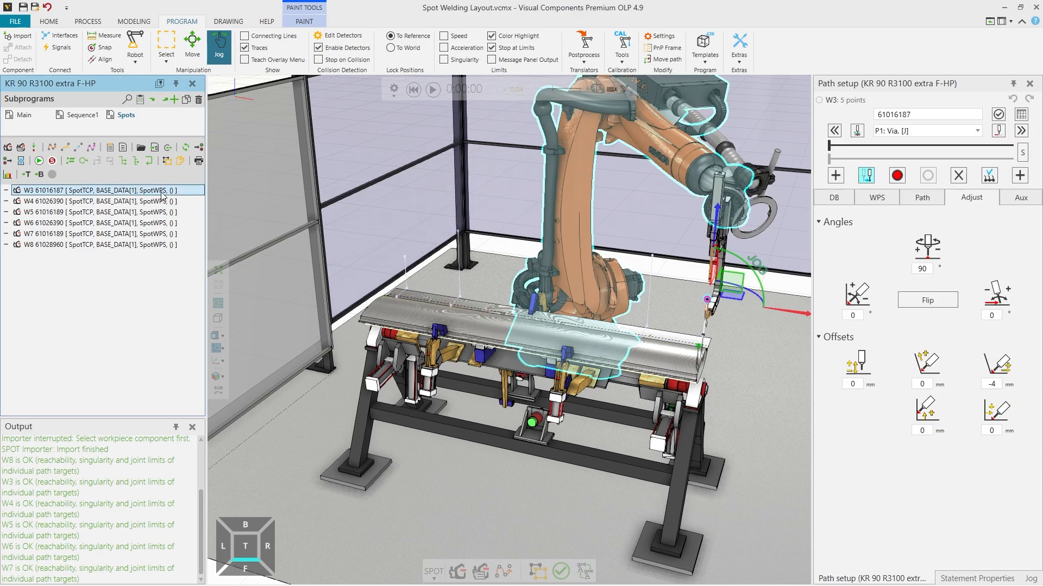
click(999, 115)
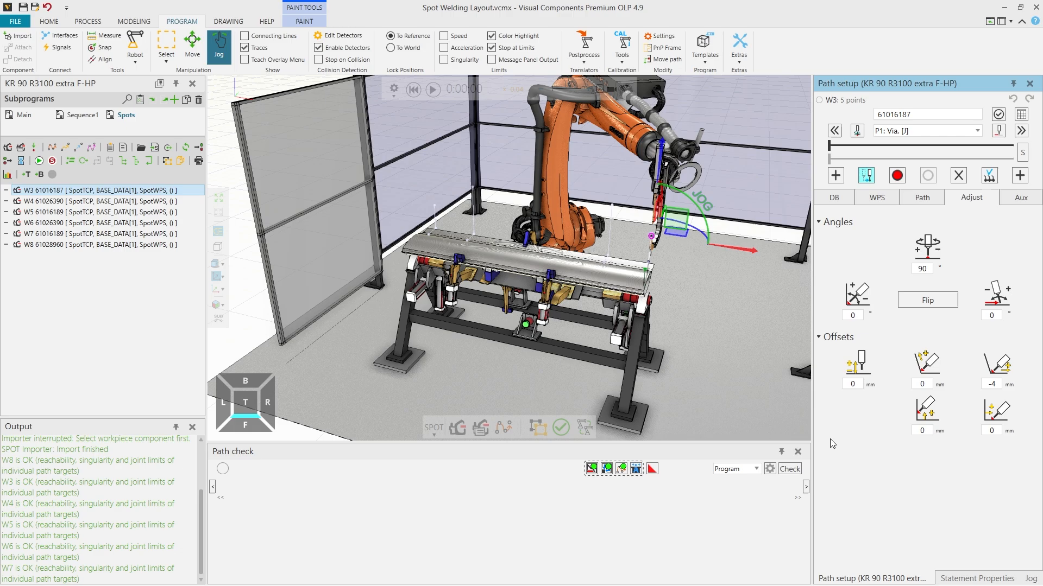
click(755, 468)
click(746, 488)
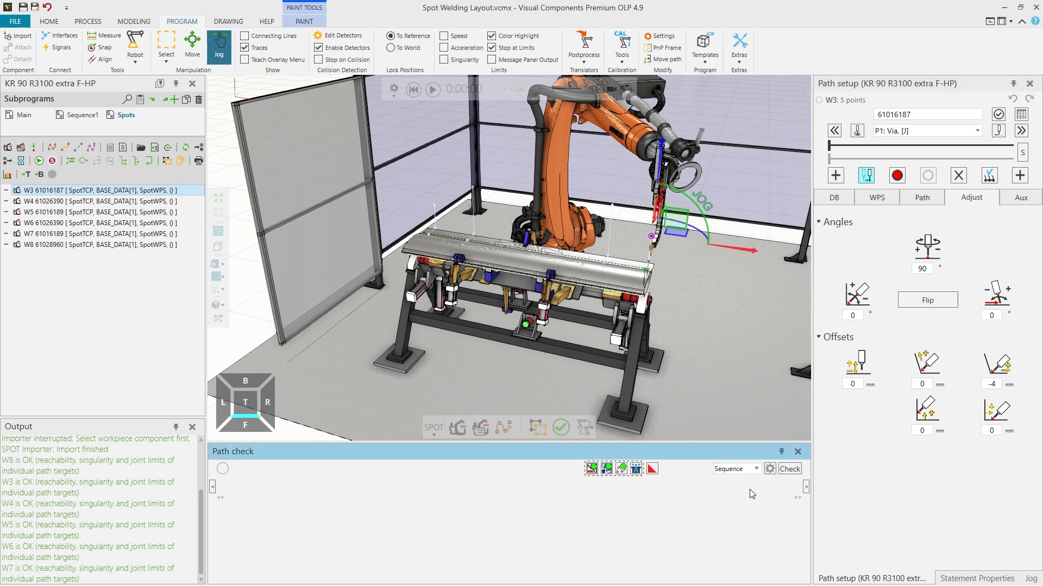
click(790, 469)
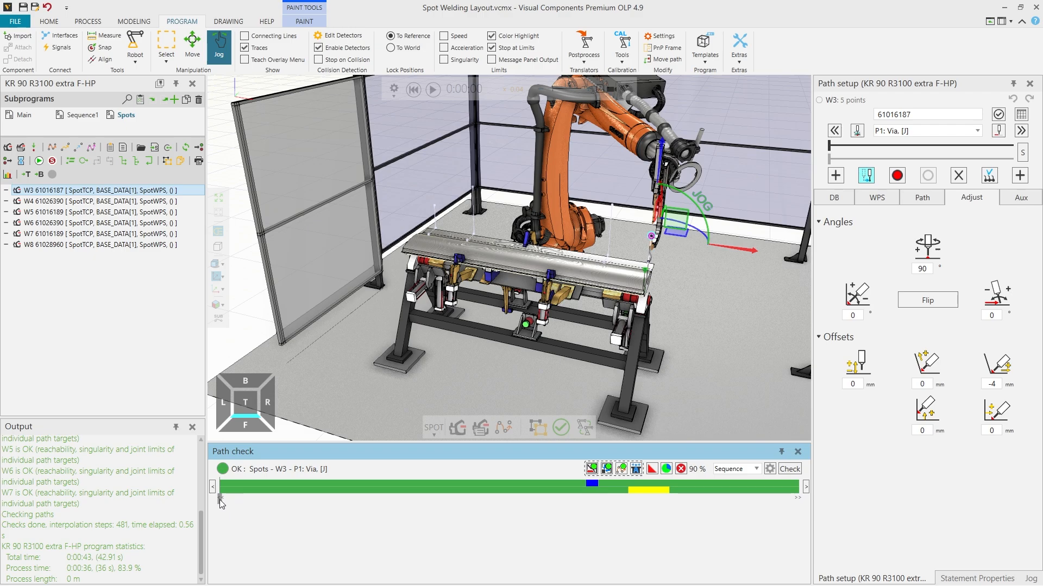
Scrub the checked path to the collision section, select the colliding point of weld W6, and examine the gun against the fixture up close
drag(219, 500, 680, 502)
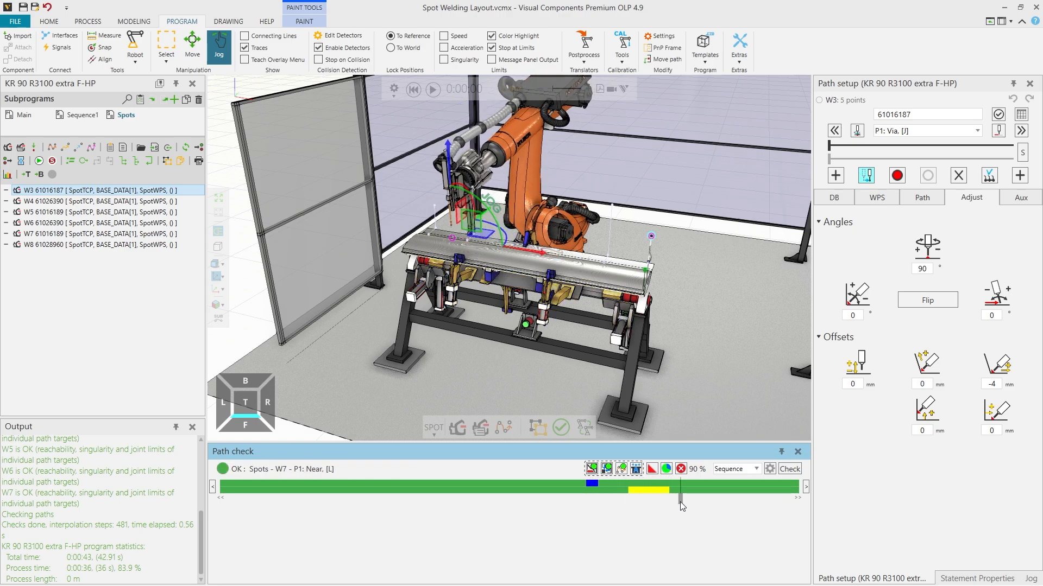
drag(680, 502, 662, 504)
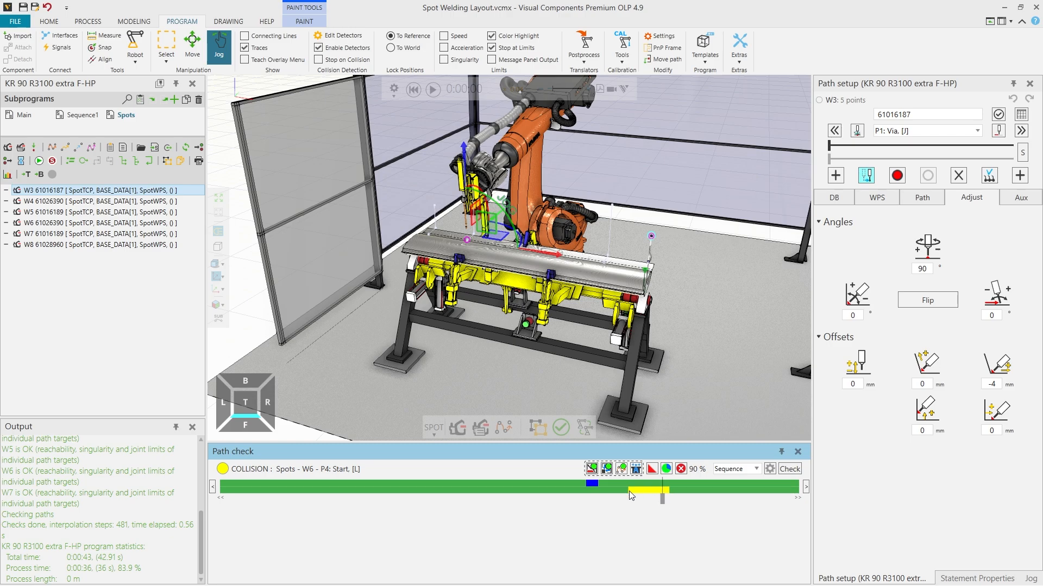
click(308, 474)
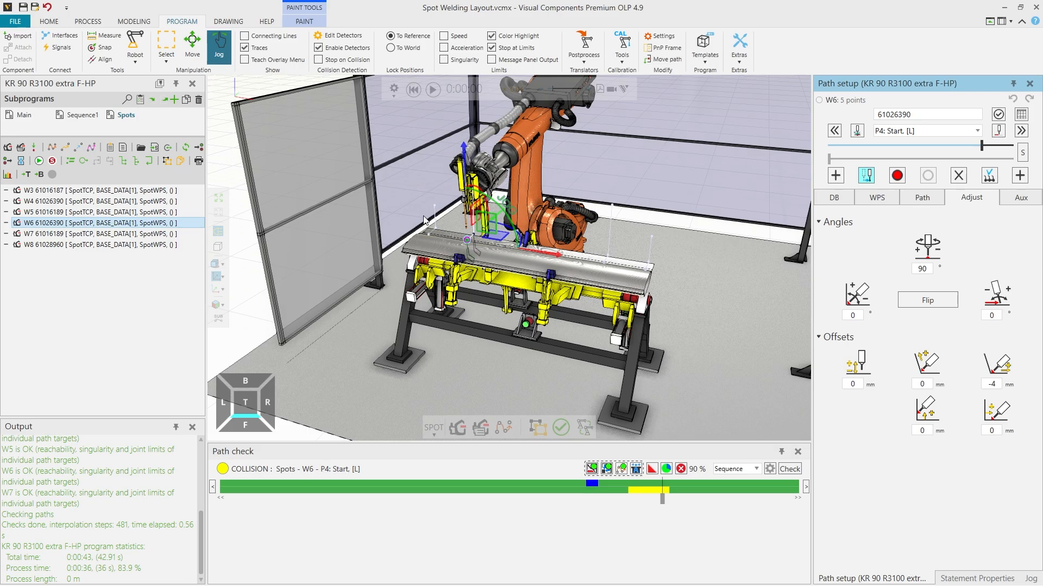
scroll(461, 244, up, 6)
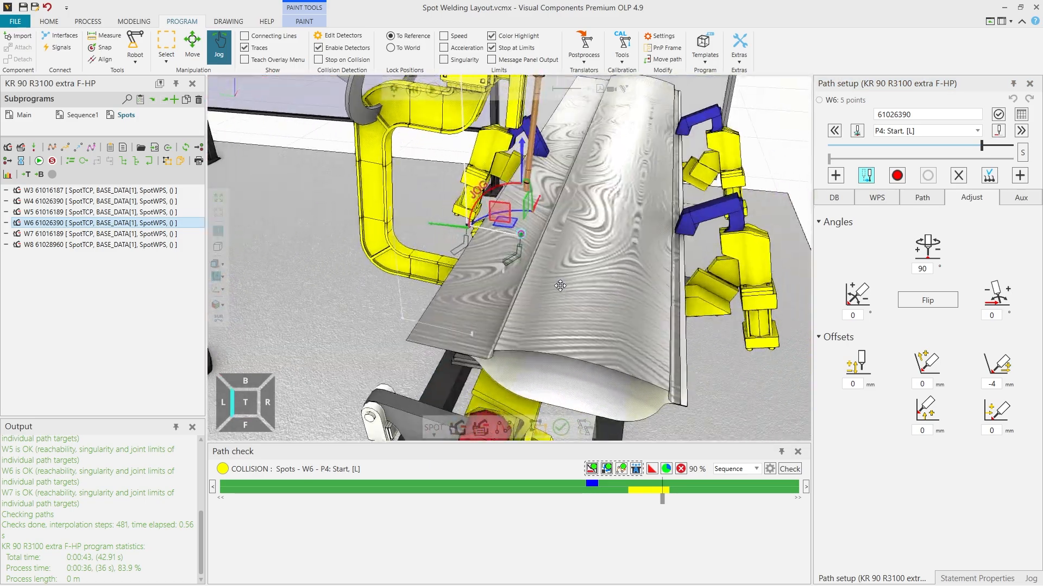
right_drag(560, 286, 456, 277)
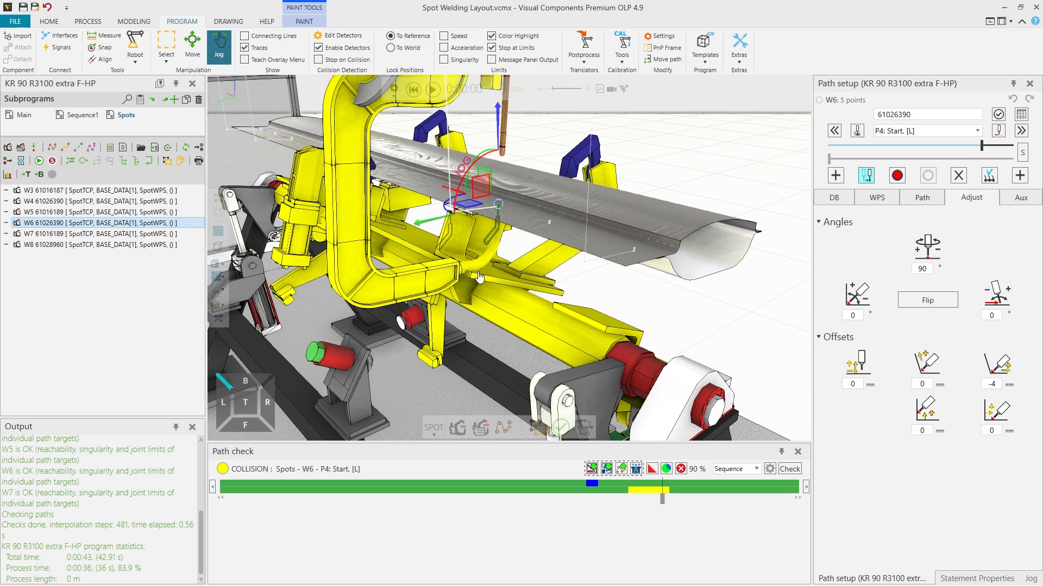
right_drag(485, 282, 495, 292)
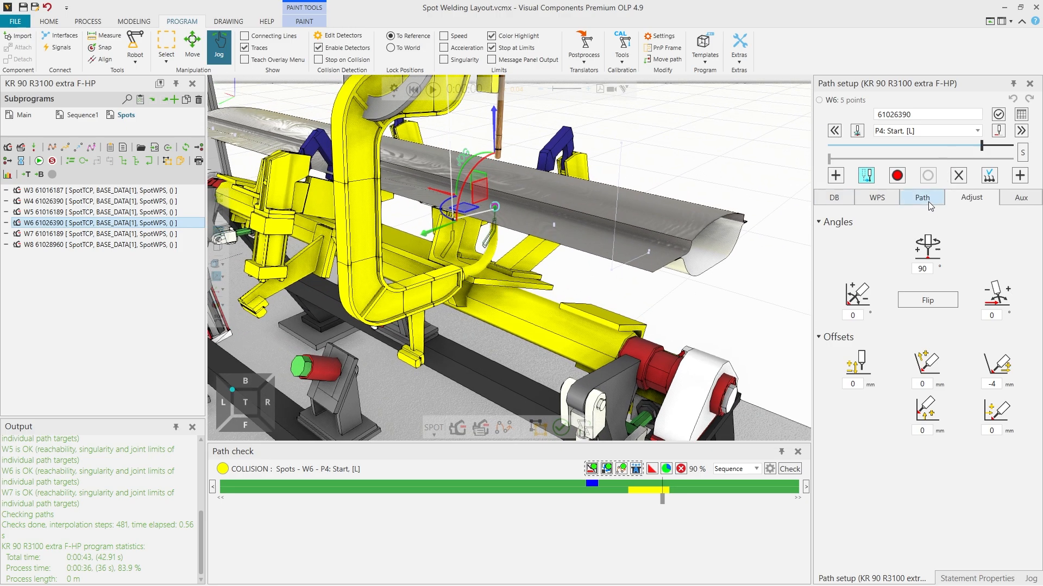
Set weld W6's rotation angle around the weld axis to 130° and inspect the gun's clearance from the fixture
double_click(926, 269)
text(95)
key(Return)
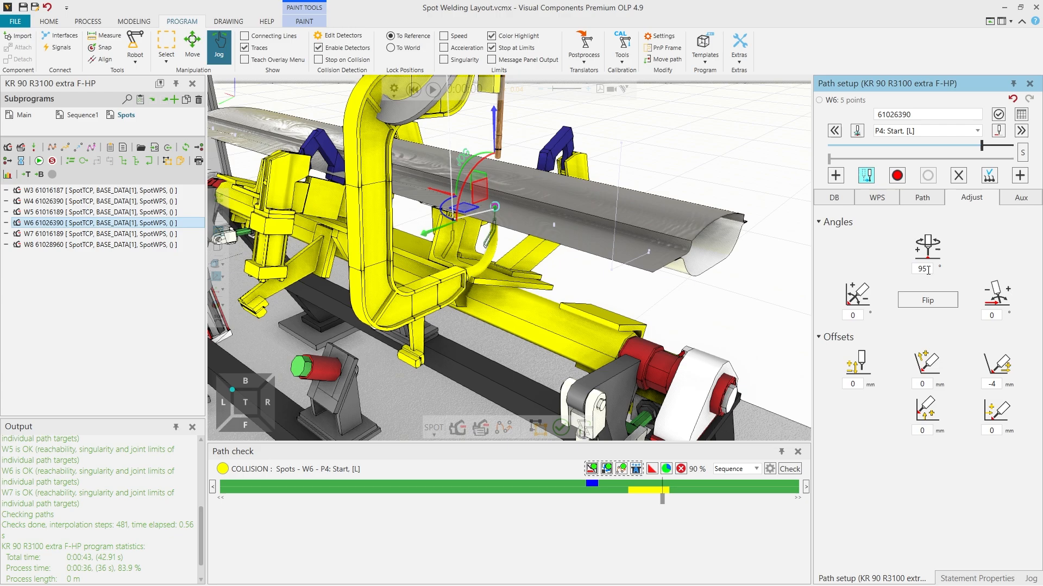
scroll(928, 270, up, 6)
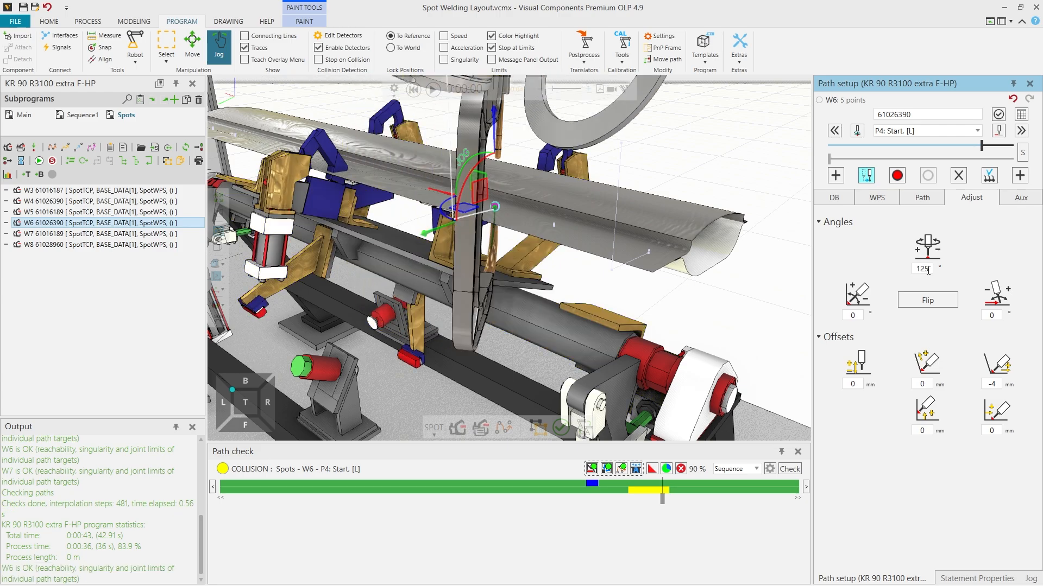
scroll(928, 270, up, 1)
right_drag(528, 324, 517, 278)
scroll(563, 326, up, 2)
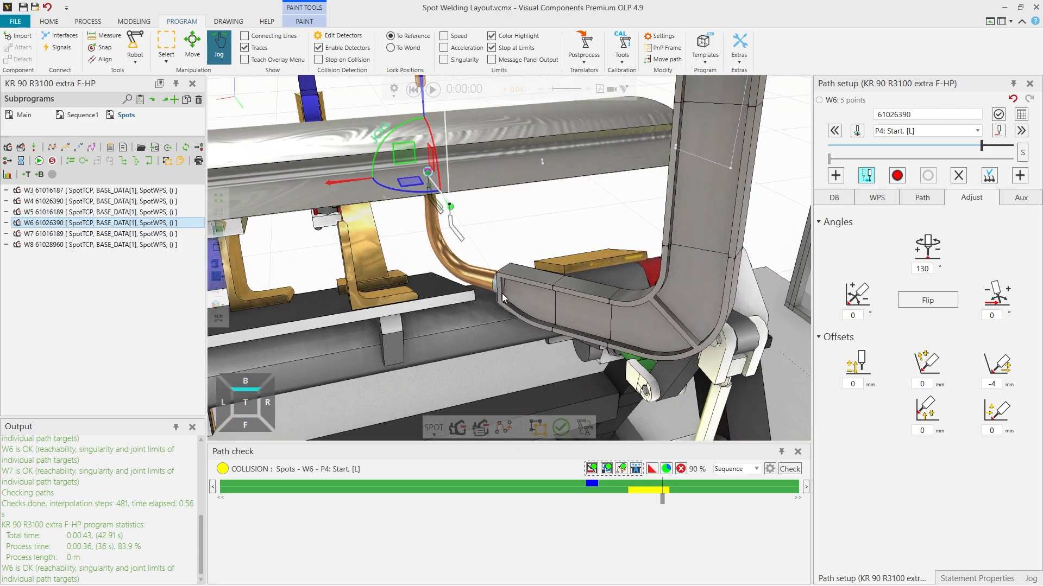
Set the middle approach via point distance of weld W6 to 160 mm in its path settings
click(986, 180)
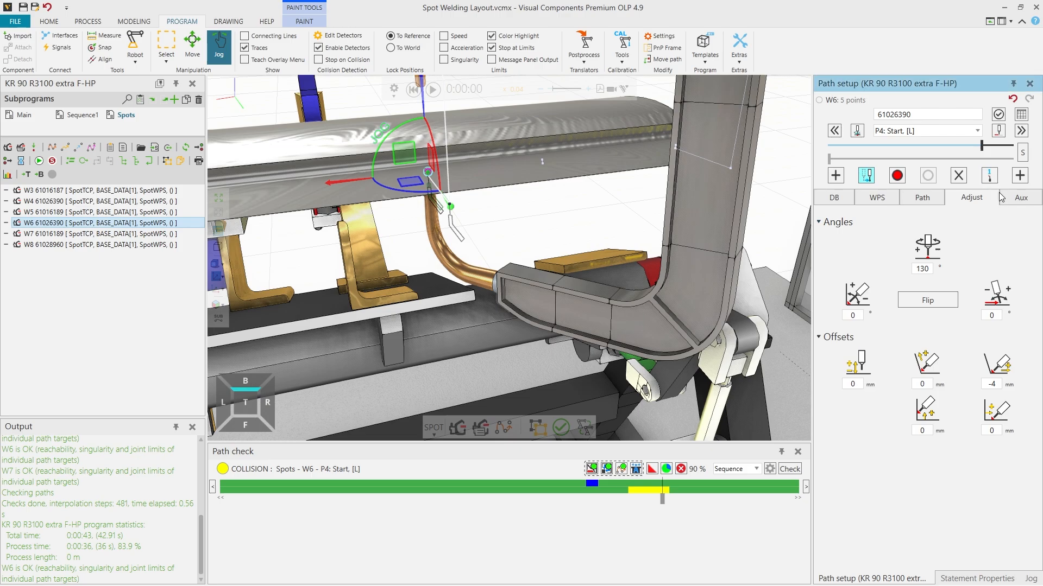
click(923, 197)
click(849, 345)
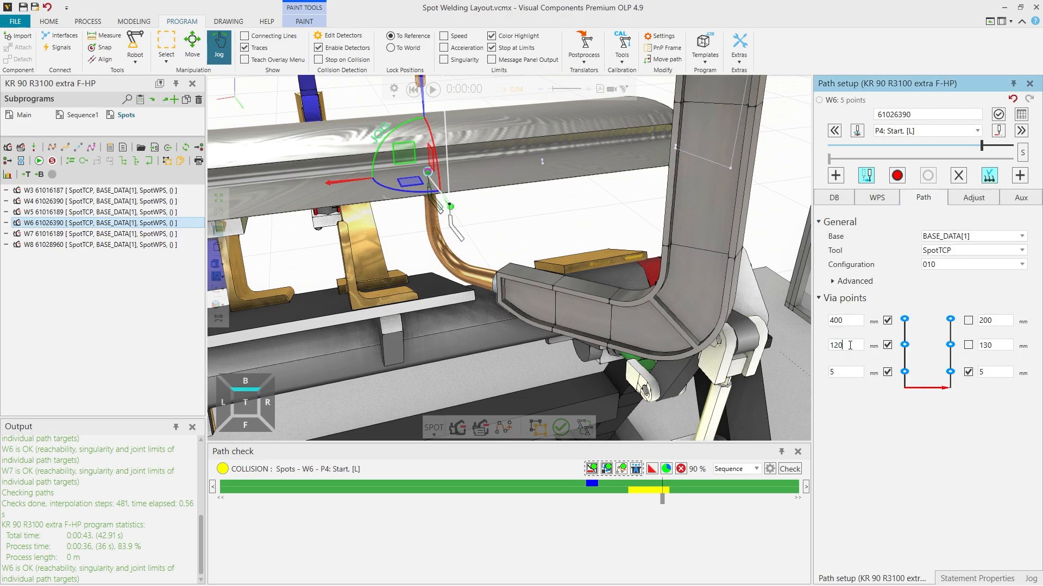
key(BackSpace)
key(BackSpace)
text(00)
key(BackSpace)
key(BackSpace)
text(60)
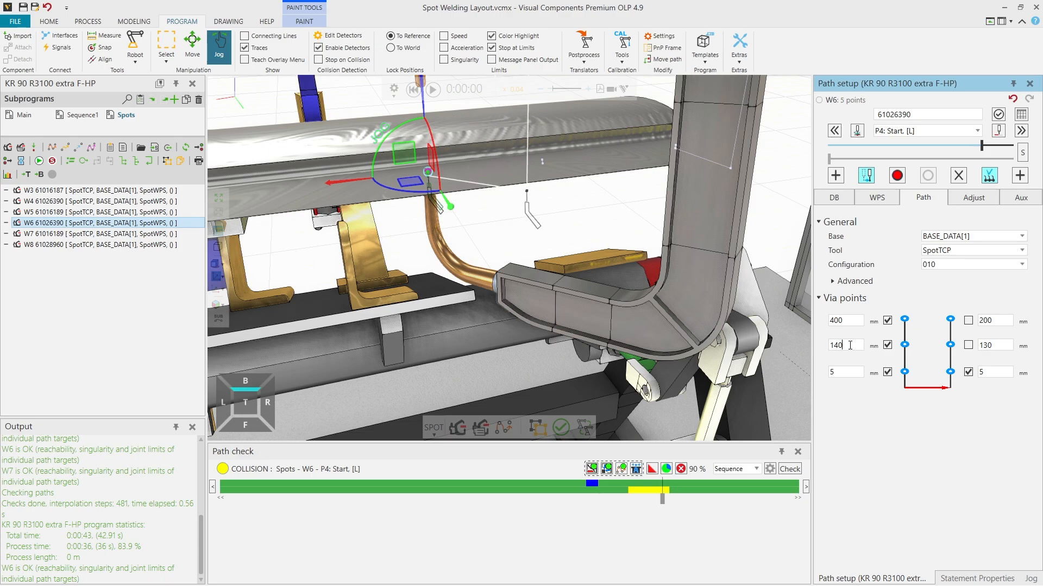
Try enabling the 130 mm departure via point for weld W6
click(968, 345)
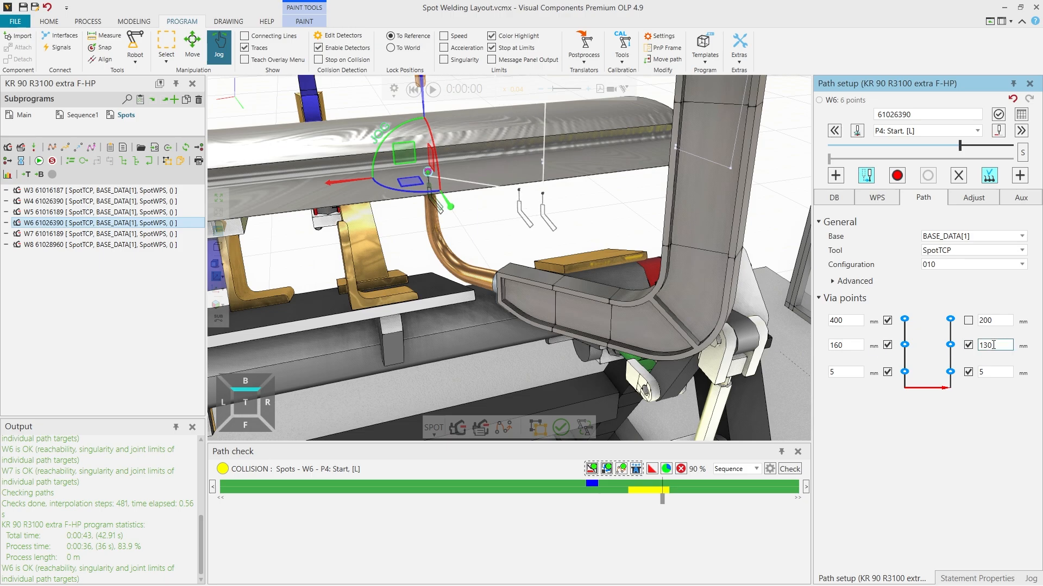
right_drag(785, 337, 668, 313)
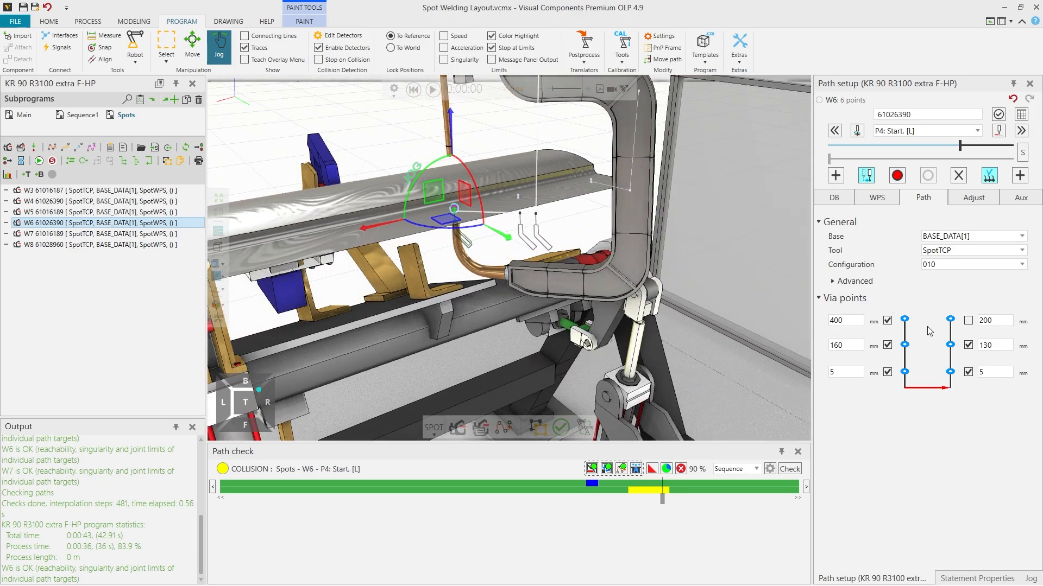
click(970, 346)
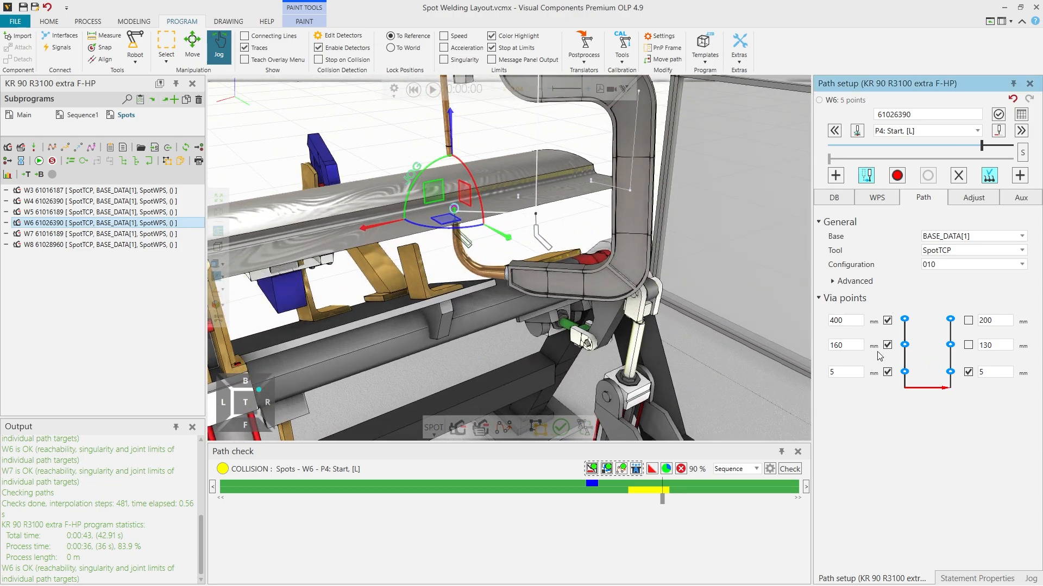
Recheck the sequence's path and scrub the robot through it from W3 to the last departure of W8
scroll(957, 148, up, 3)
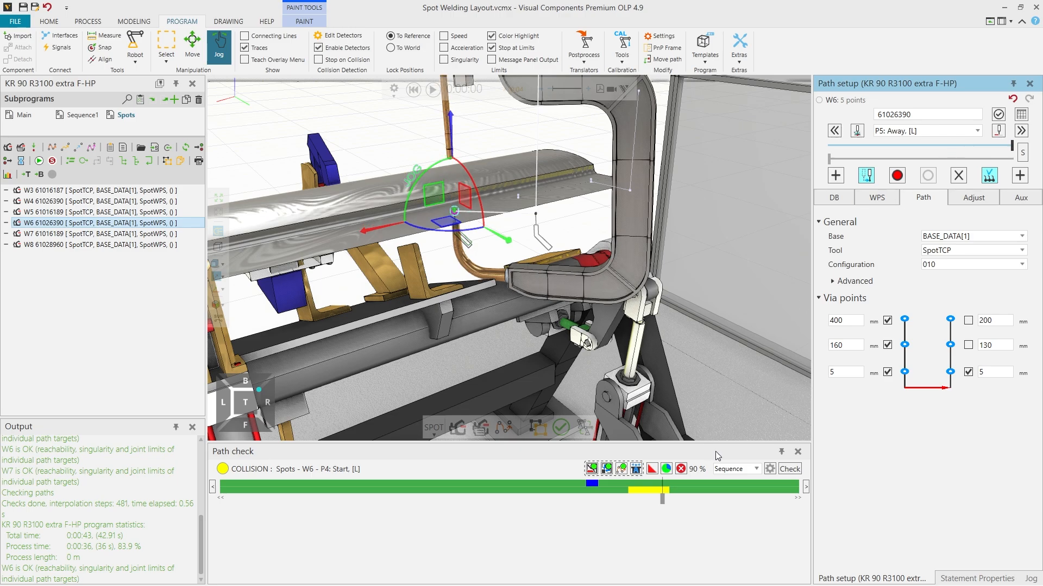
click(790, 469)
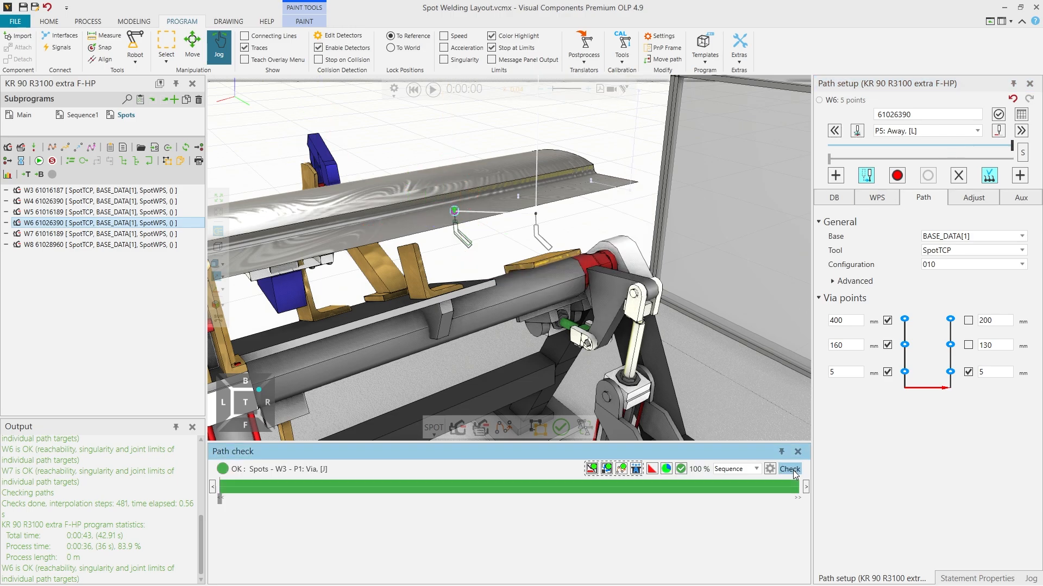
scroll(358, 399, down, 3)
right_drag(358, 399, 373, 435)
scroll(373, 353, down, 3)
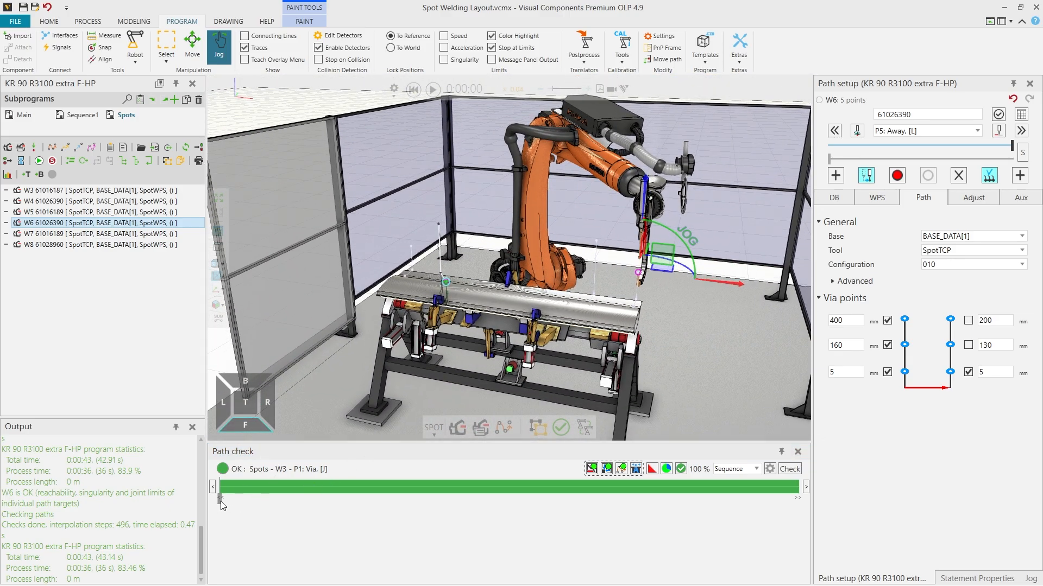
drag(222, 503, 819, 500)
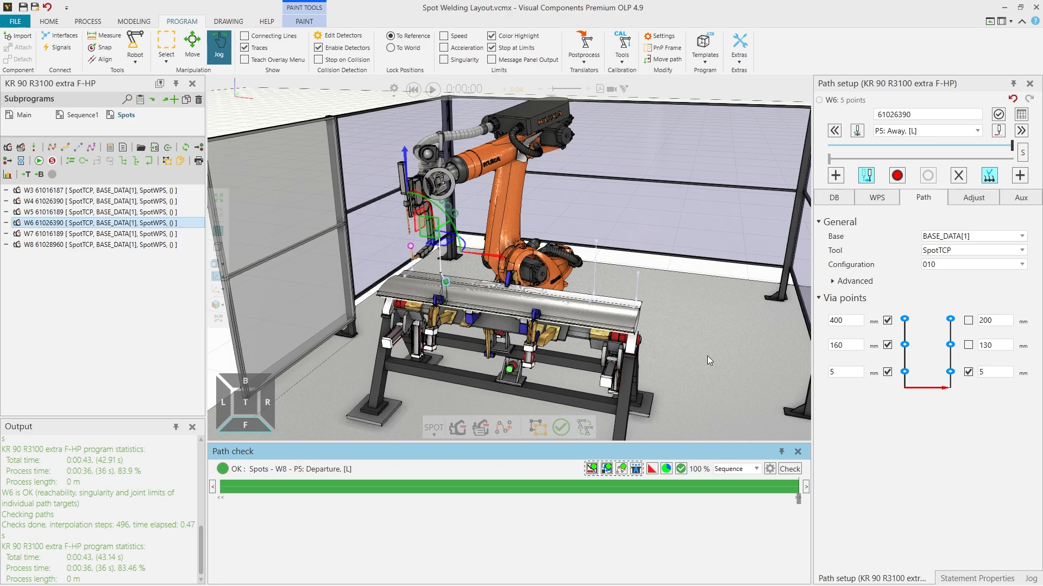
scroll(700, 353, down, 5)
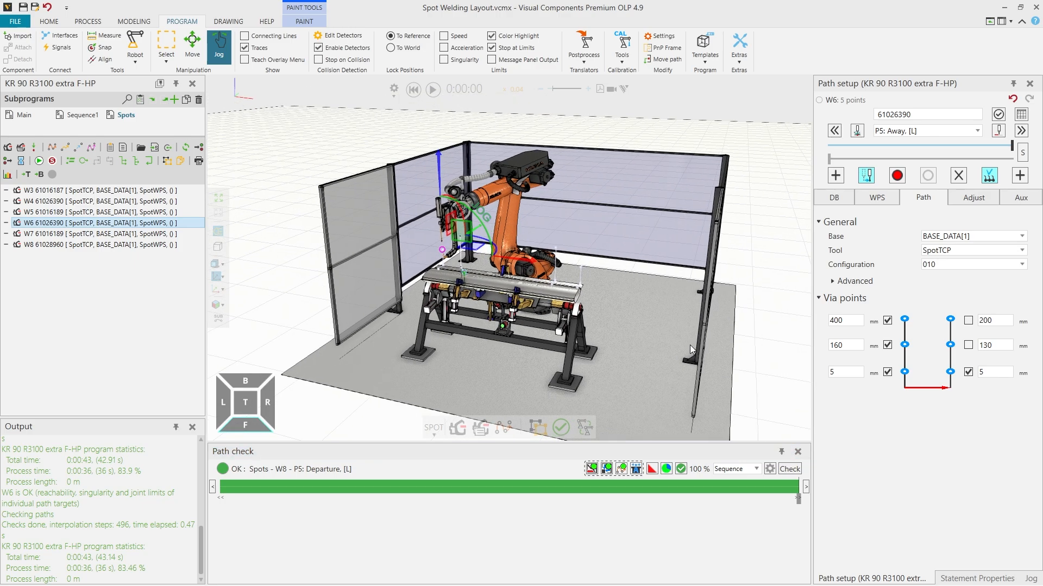